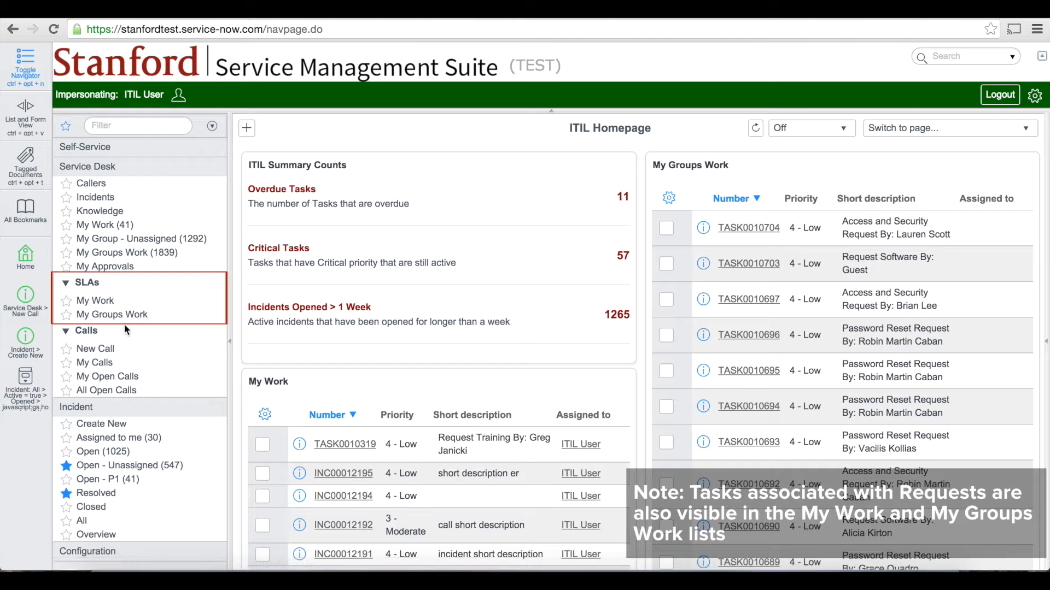
Create a new call record and choose the caller from the recent selections.
{"action": "left_click", "coordinate": [66, 333]}
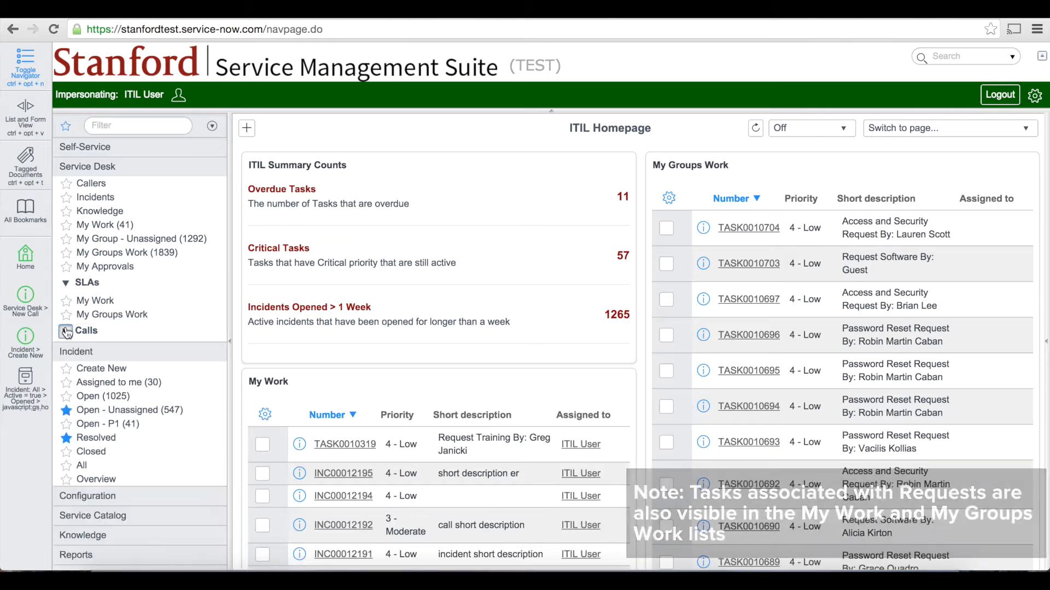
{"action": "left_click", "coordinate": [67, 332]}
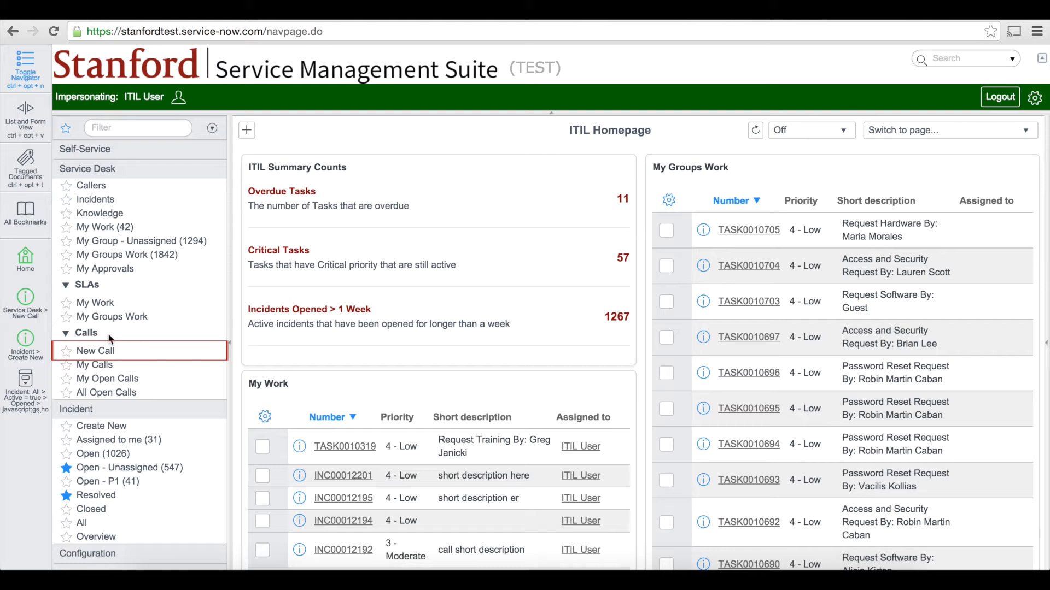
{"action": "left_click", "coordinate": [109, 352]}
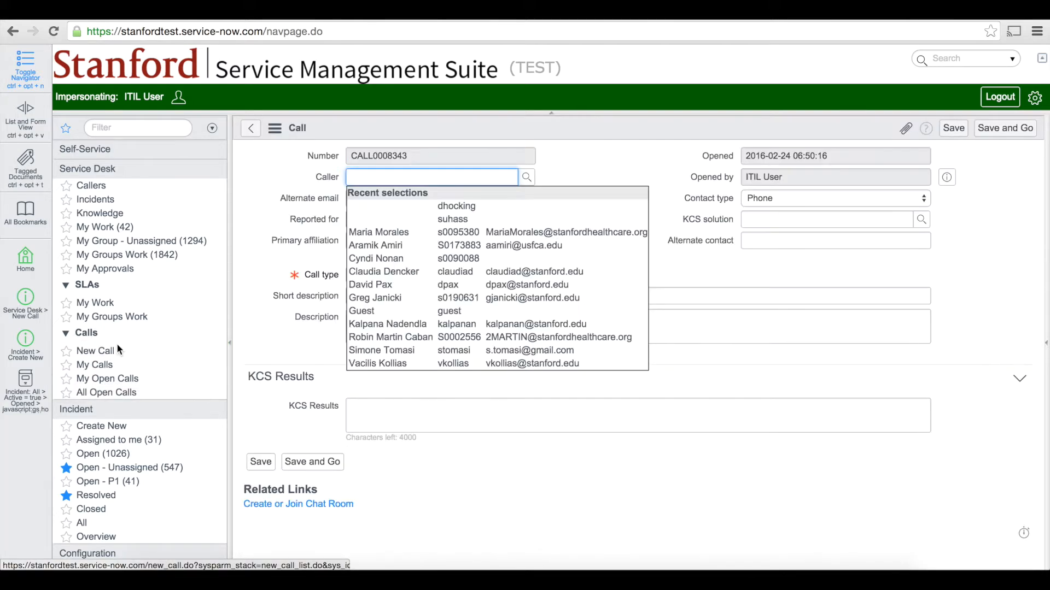
{"action": "left_click", "coordinate": [539, 234]}
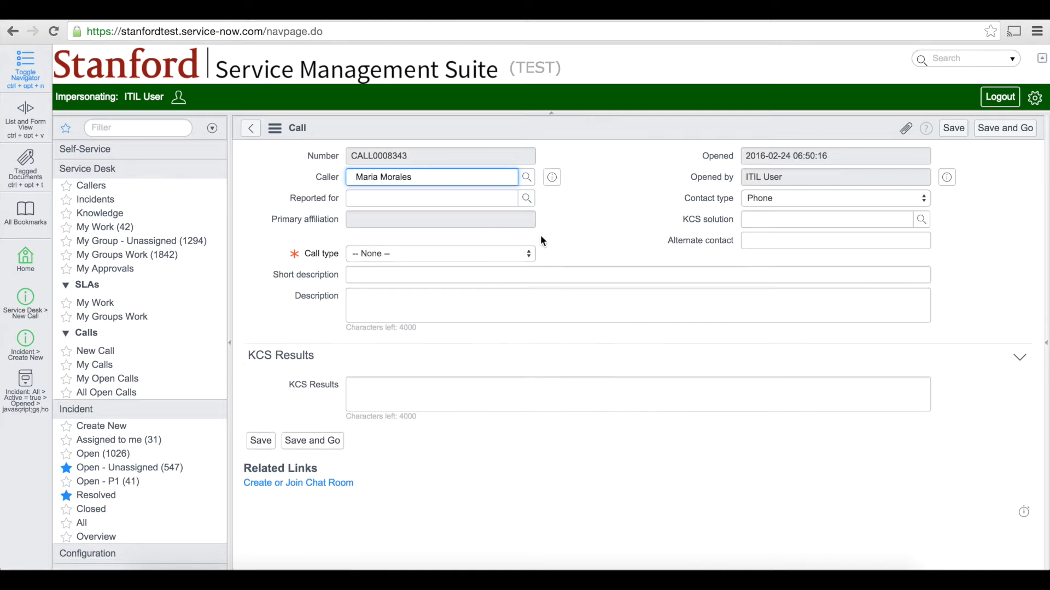
Set the call type to Incident and save the call.
{"action": "left_click", "coordinate": [514, 253]}
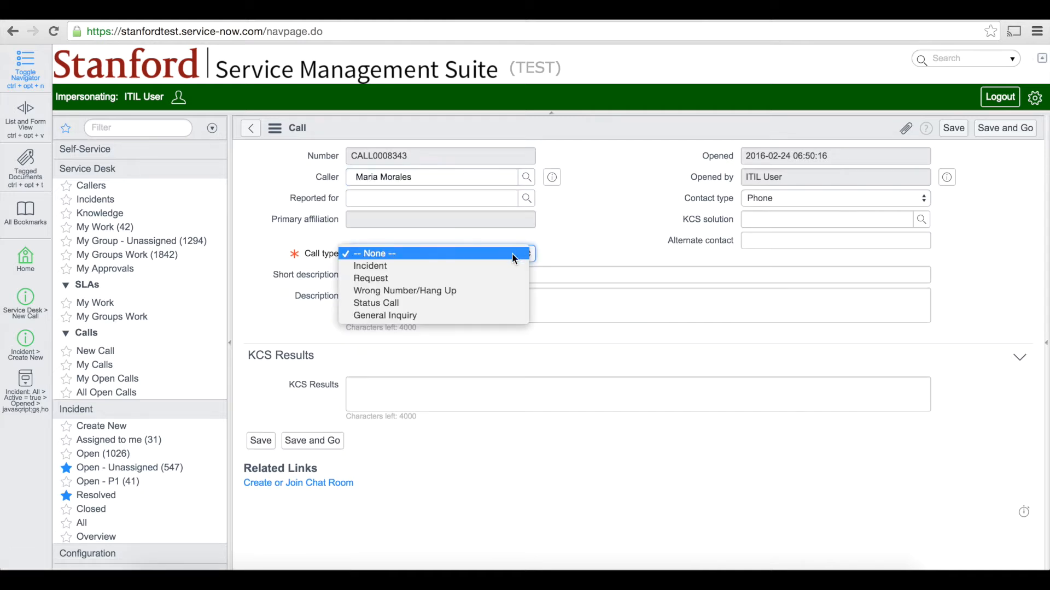
{"action": "left_click", "coordinate": [511, 264]}
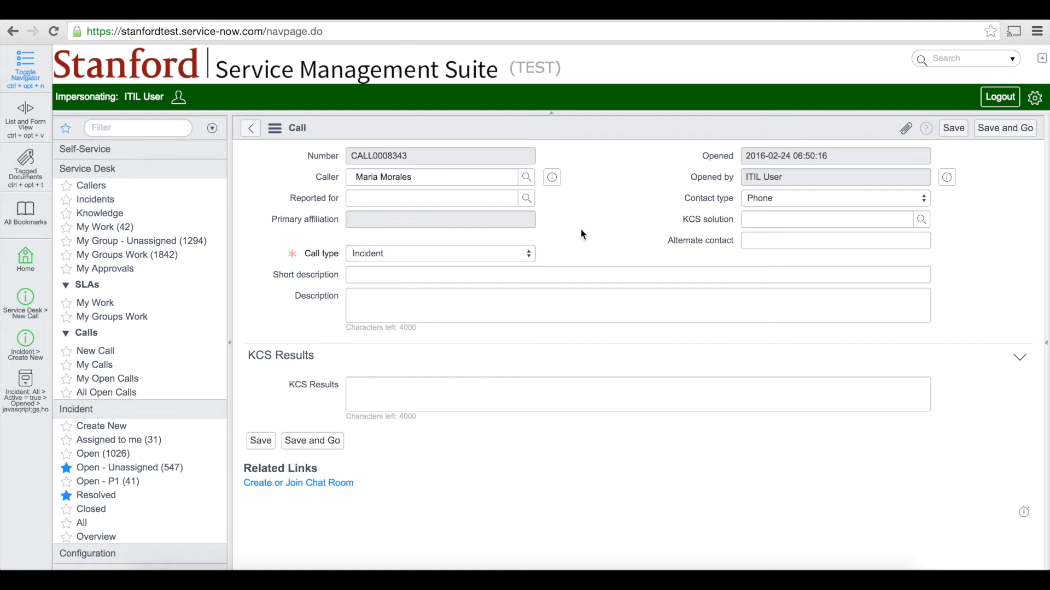
{"action": "left_click", "coordinate": [507, 254]}
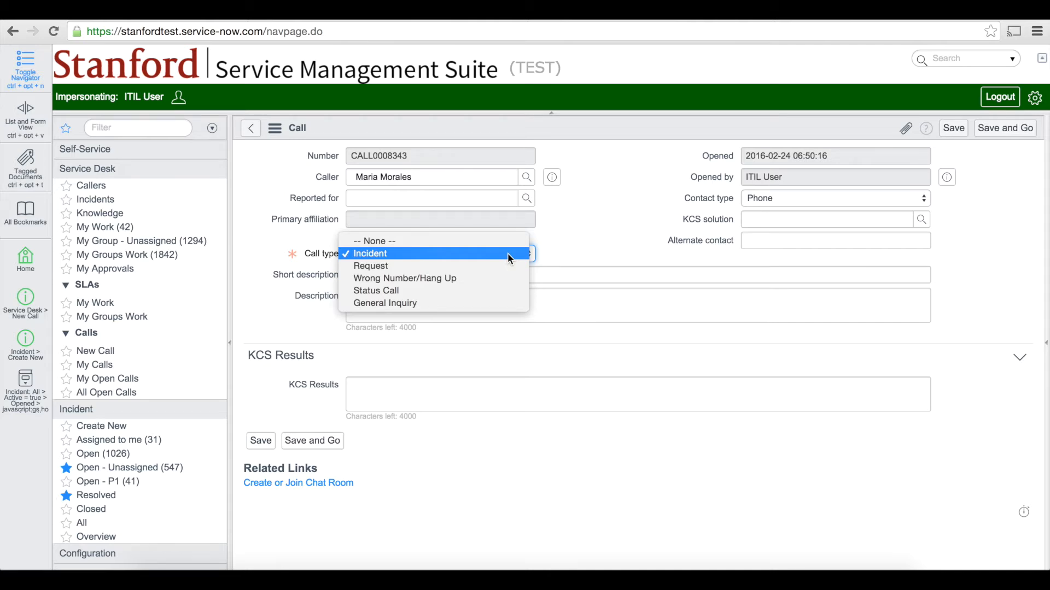
{"action": "left_click", "coordinate": [508, 254]}
{"action": "left_click", "coordinate": [609, 232]}
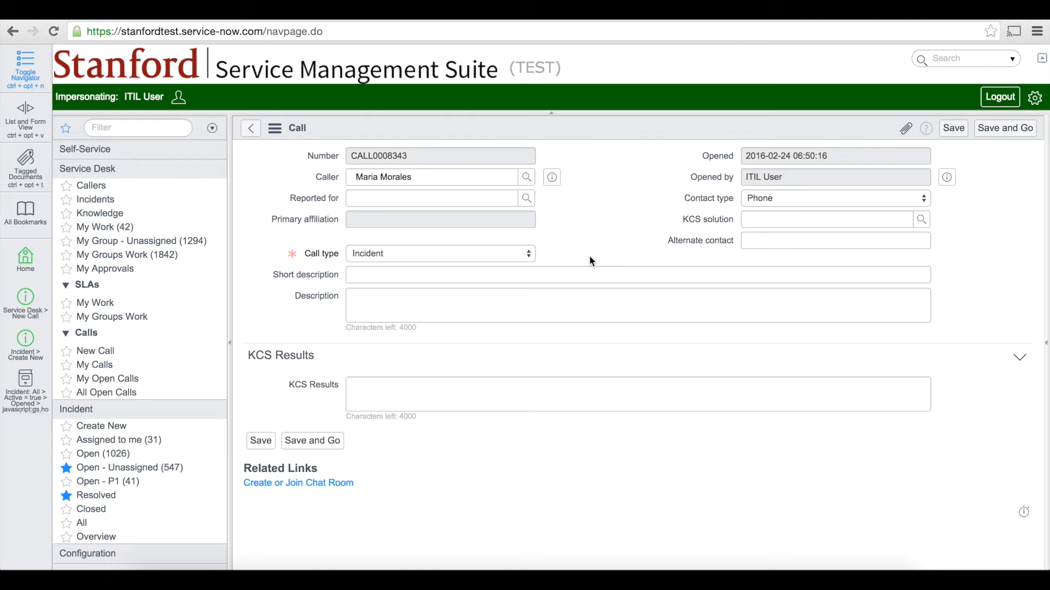
{"action": "left_click", "coordinate": [958, 135]}
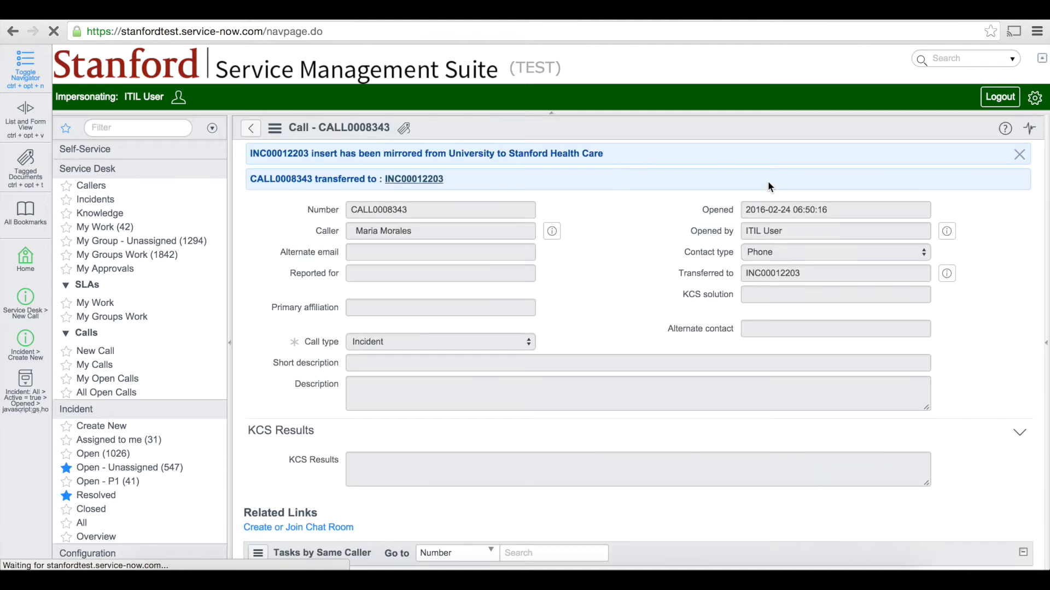
{"action": "scroll", "coordinate": [681, 238], "scroll_direction": "down", "scroll_amount": 1}
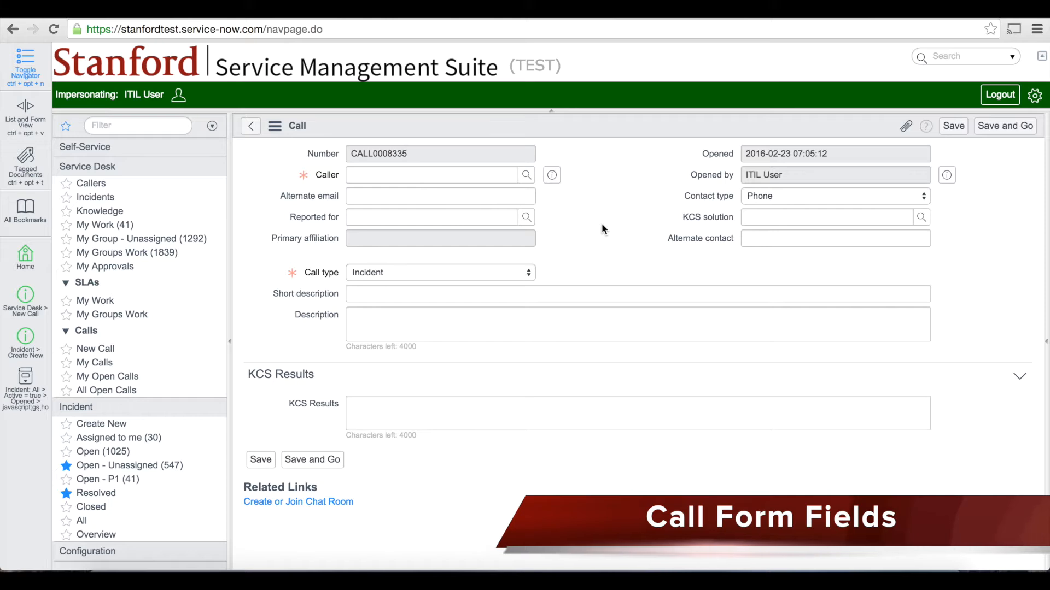
Examine the fields of the new call form one after another, from Caller to KCS Results, and its call number.
{"action": "left_click", "coordinate": [461, 175]}
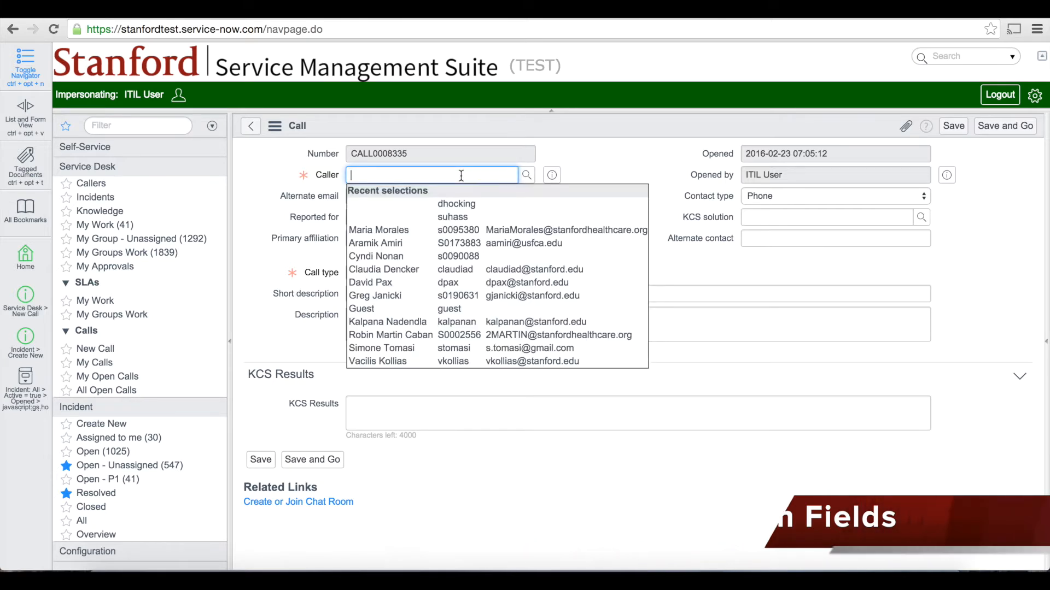
{"action": "key", "text": "Tab"}
{"action": "key", "text": "Tab"}
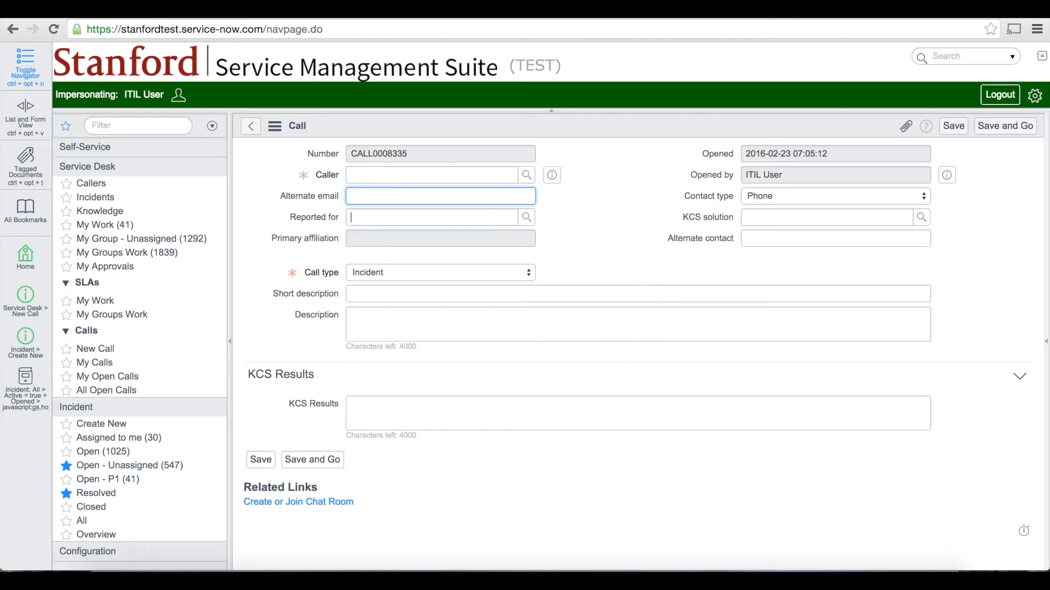
{"action": "key", "text": "Tab"}
{"action": "key", "text": "Tab"}
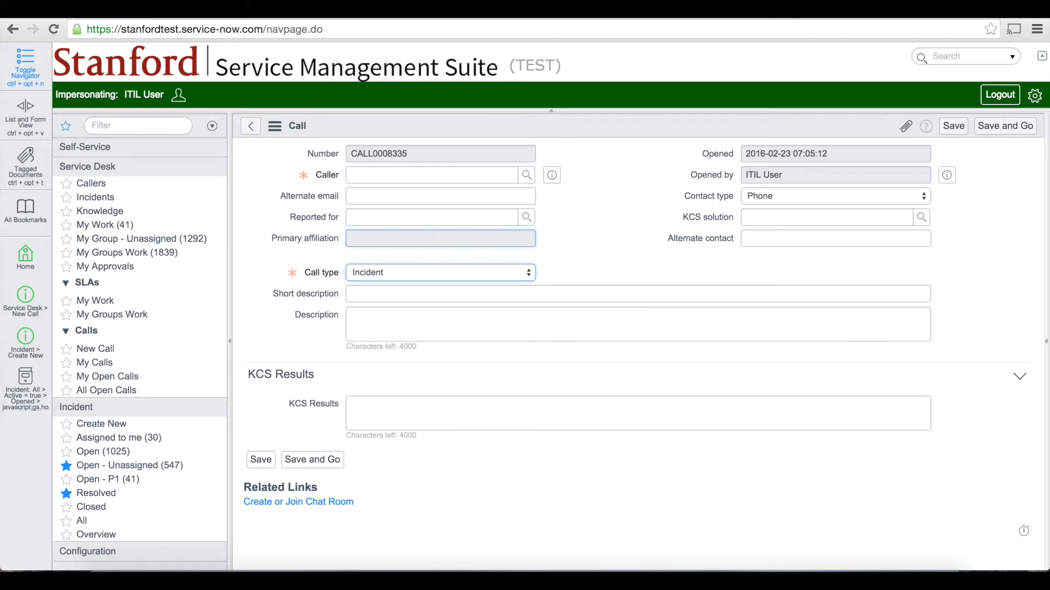
{"action": "key", "text": "Tab"}
{"action": "key", "text": "Tab"}
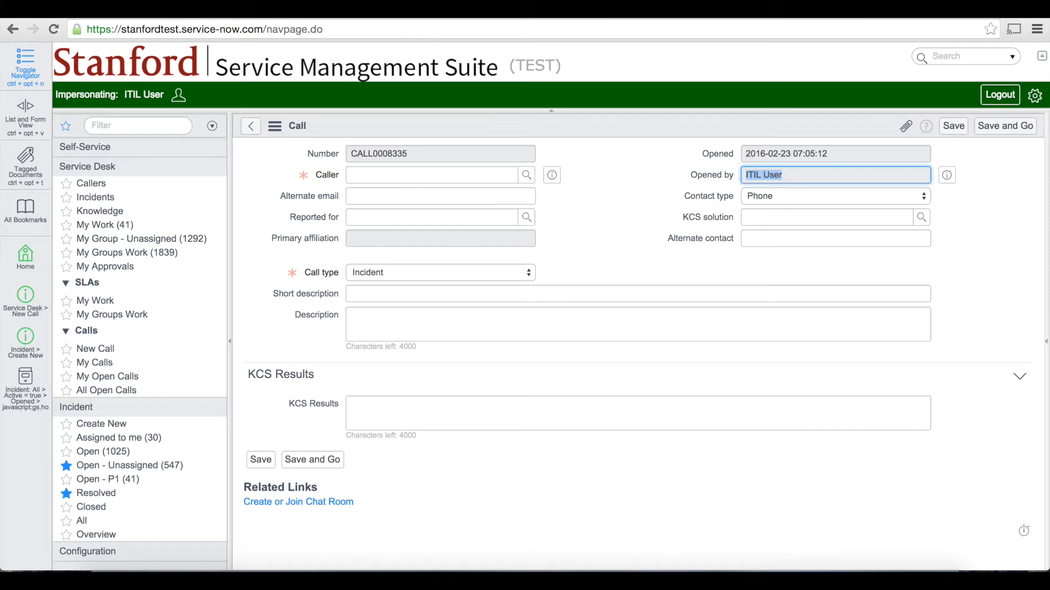
{"action": "key", "text": "Tab"}
{"action": "key", "text": "Tab"}
{"action": "key", "text": "Tab"}
{"action": "key", "text": "Tab"}
{"action": "key", "text": "Tab"}
{"action": "key", "text": "Tab"}
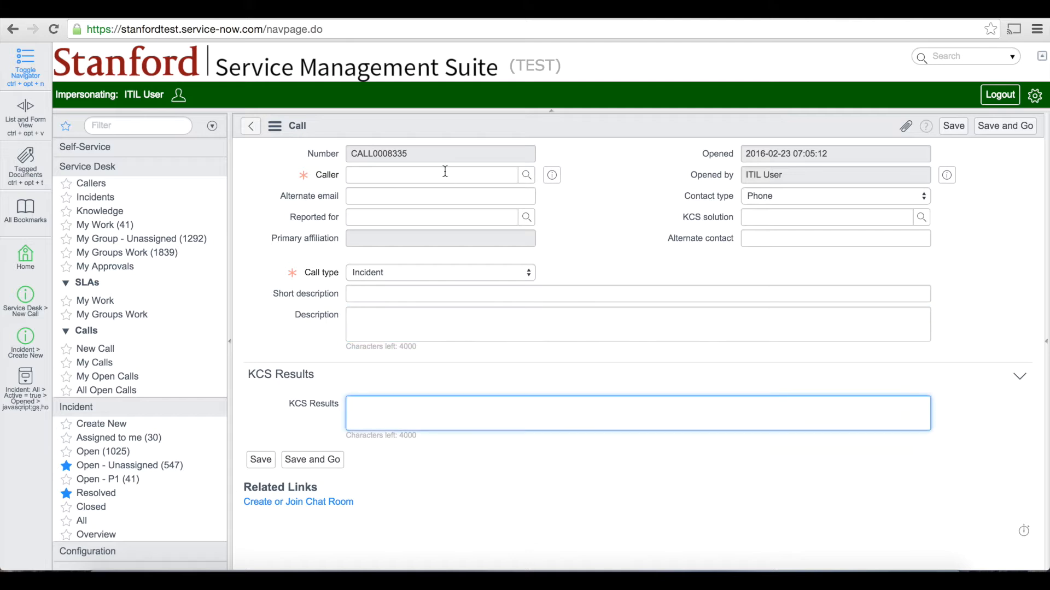
{"action": "left_click", "coordinate": [591, 158]}
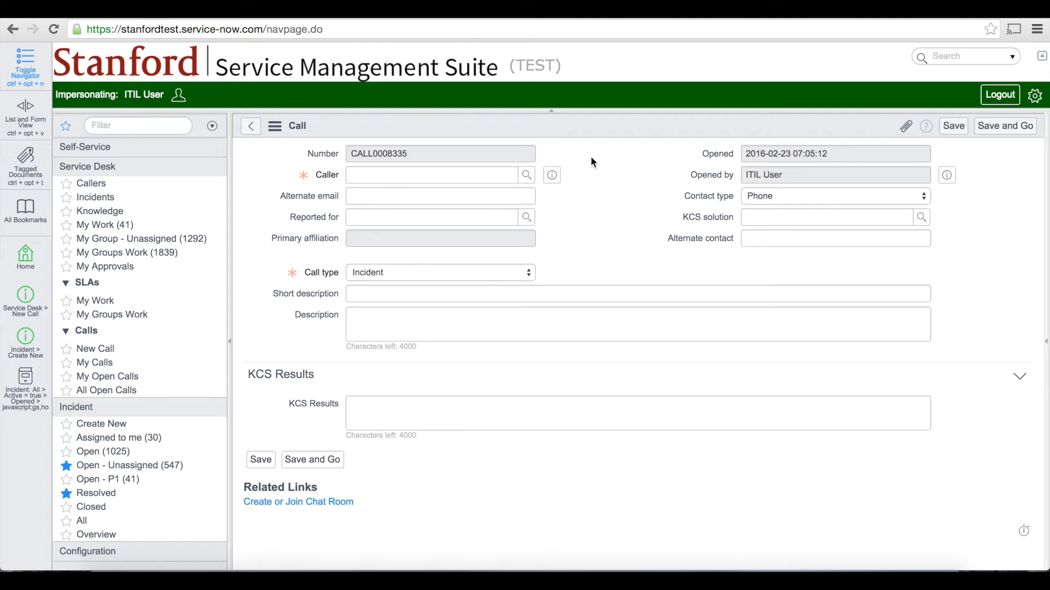
{"action": "left_click_drag", "start_coordinate": [431, 153], "coordinate": [339, 154]}
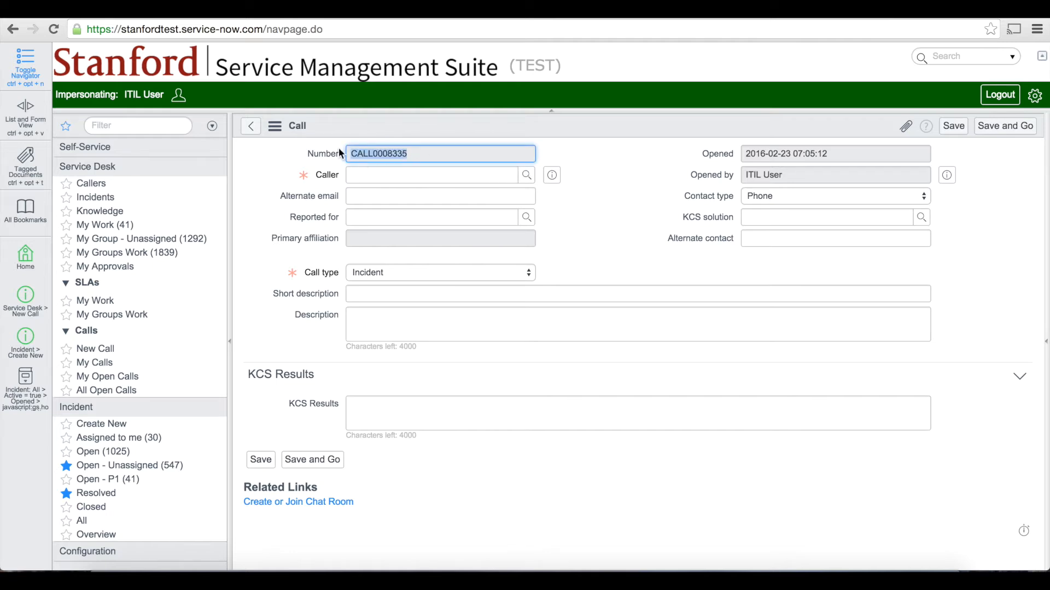
{"action": "left_click", "coordinate": [326, 156]}
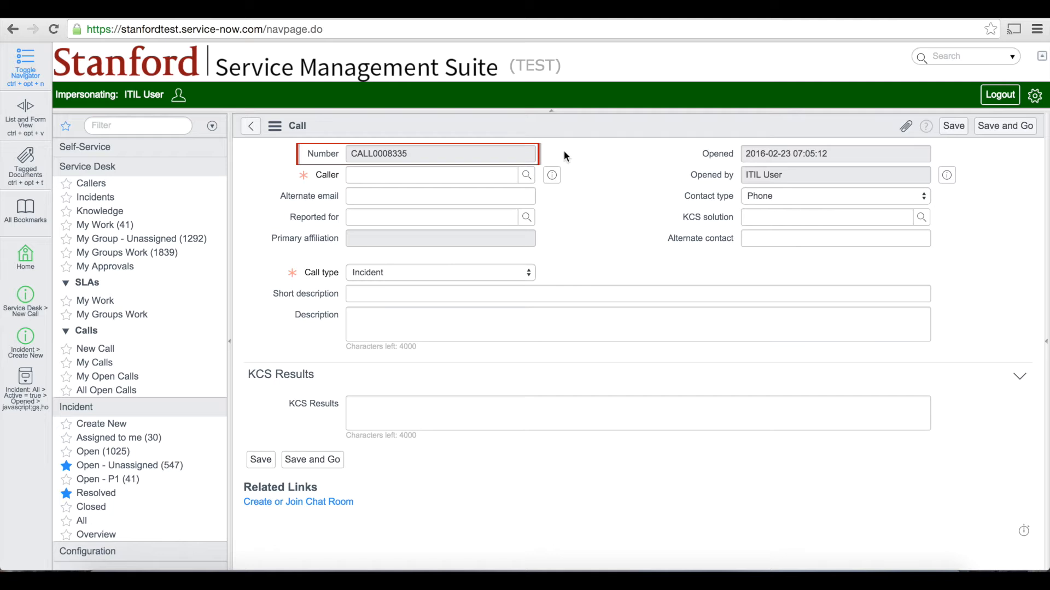
Choose a caller from the recent selections, and browse the user lookup list without picking anyone.
{"action": "left_click", "coordinate": [508, 175]}
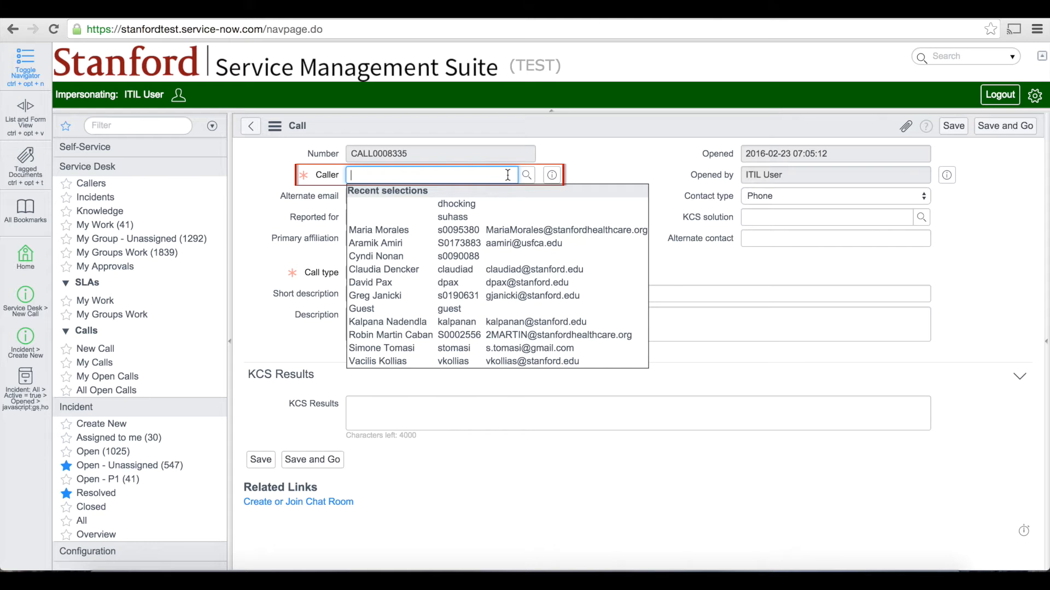
{"action": "left_click", "coordinate": [504, 230]}
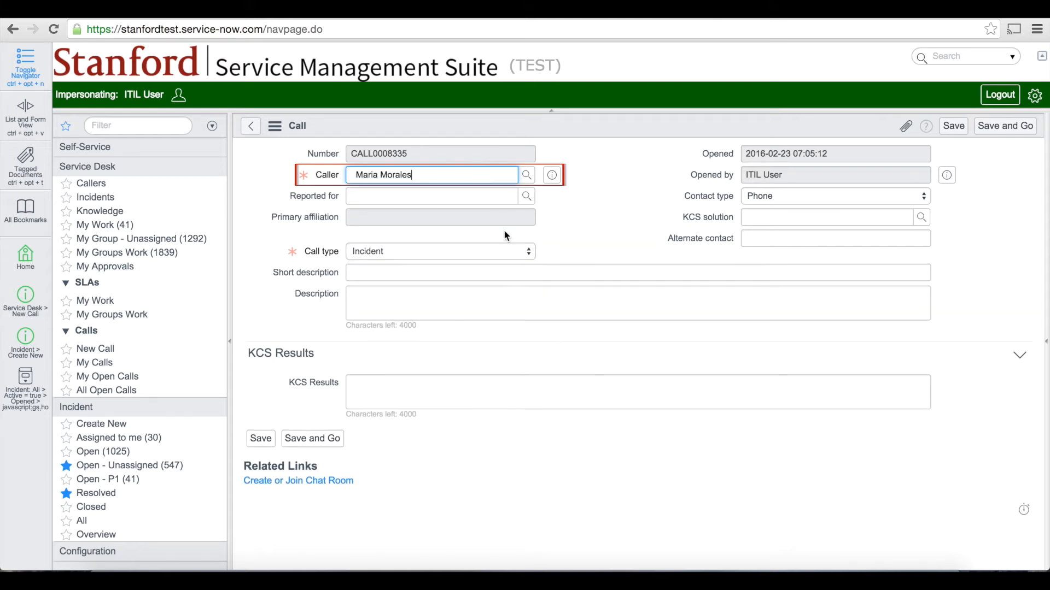
{"action": "left_click", "coordinate": [529, 176]}
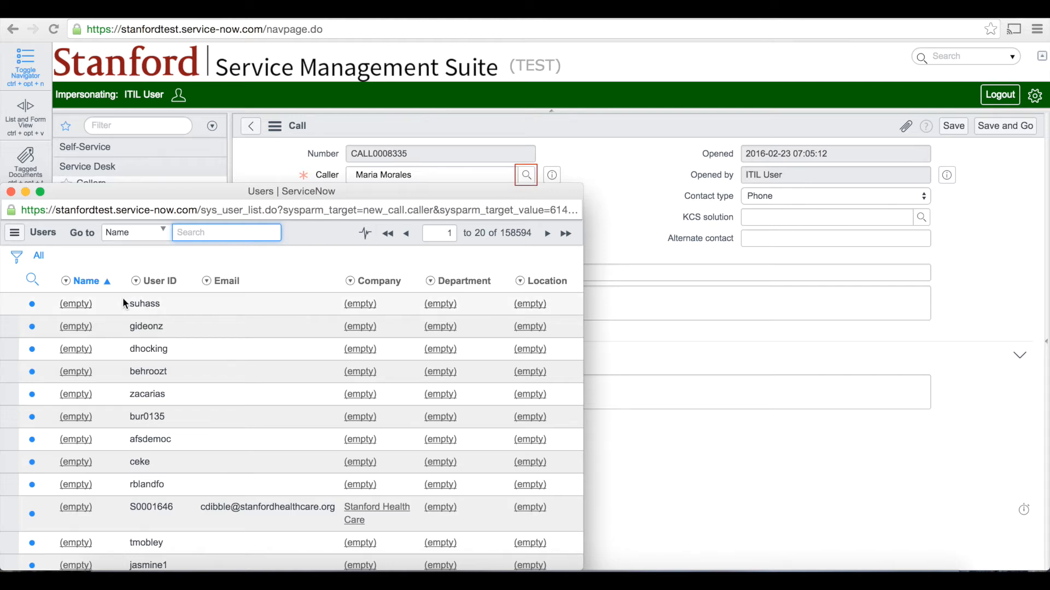
{"action": "scroll", "coordinate": [78, 494], "scroll_direction": "down", "scroll_amount": 5}
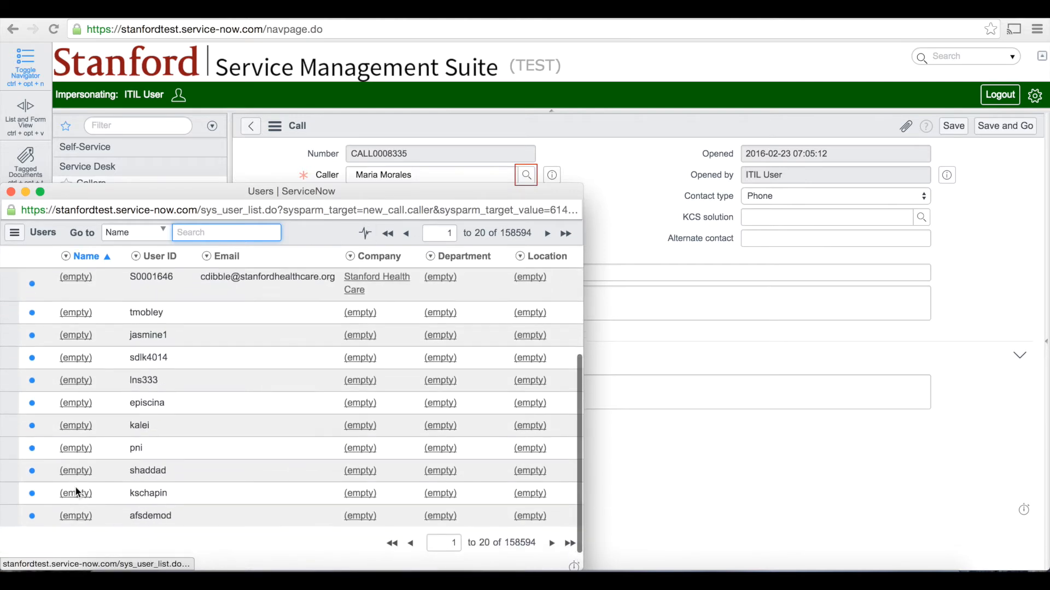
{"action": "scroll", "coordinate": [77, 495], "scroll_direction": "up", "scroll_amount": 5}
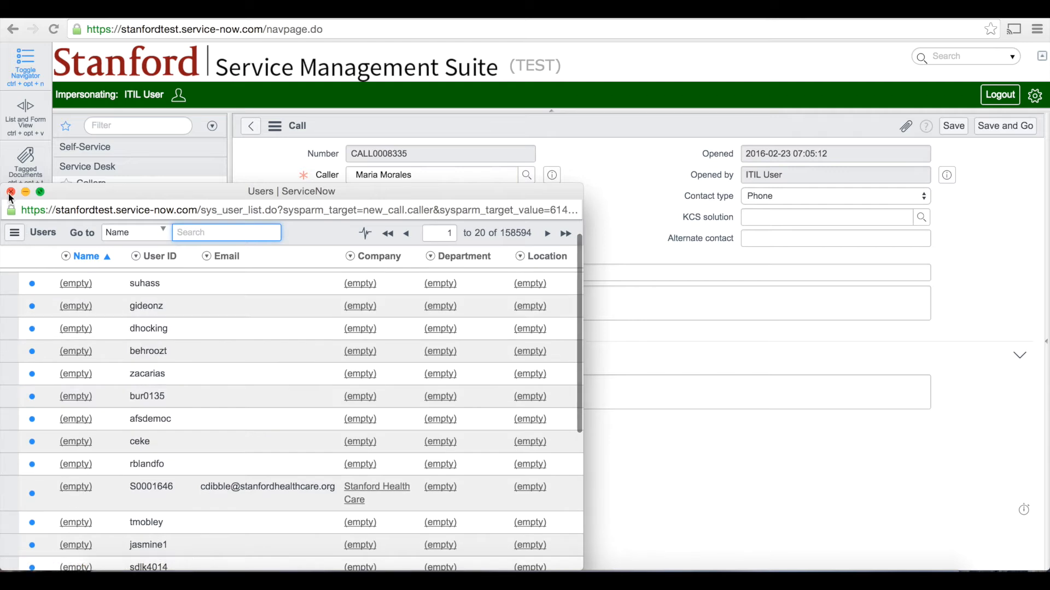
{"action": "left_click", "coordinate": [11, 193]}
Clear the caller and try to find another one by entering part of a name.
{"action": "left_click_drag", "start_coordinate": [422, 171], "coordinate": [292, 156]}
{"action": "key", "text": "BackSpace"}
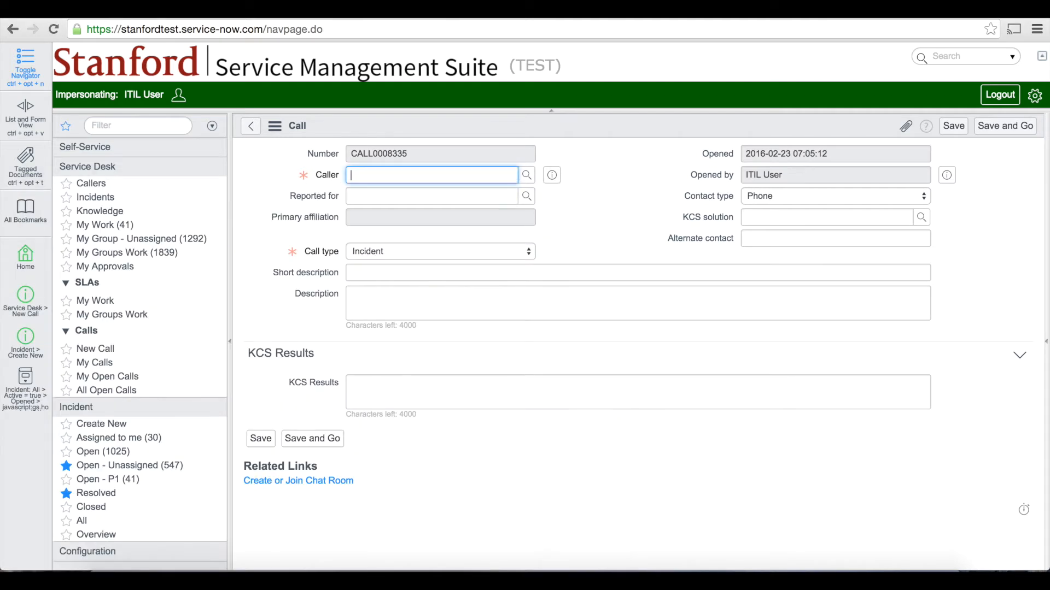
{"action": "type", "text": "mari"}
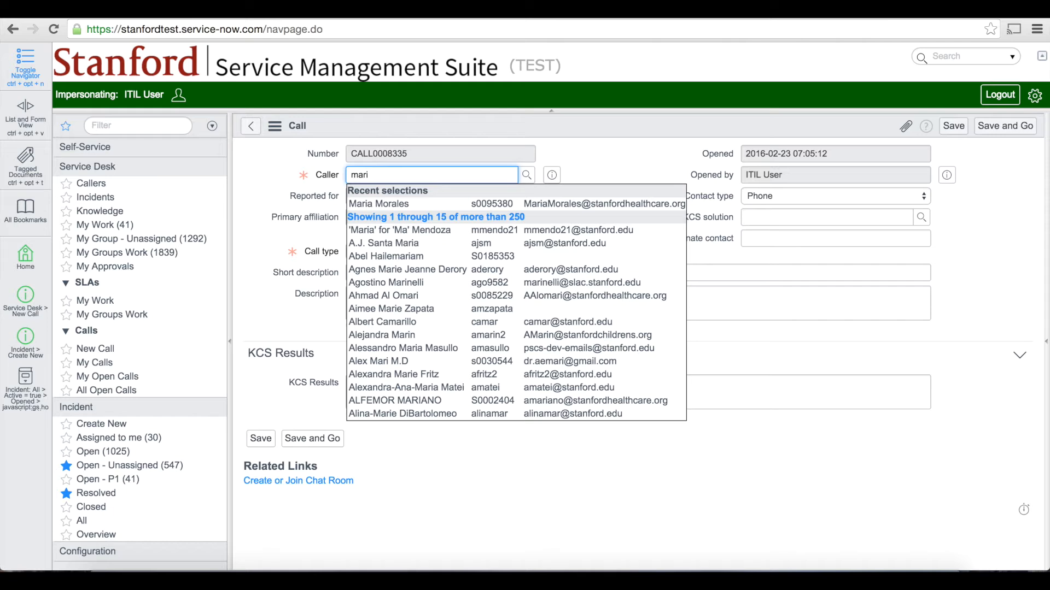
{"action": "key", "text": "BackSpace"}
{"action": "key", "text": "BackSpace"}
{"action": "key", "text": "BackSpace"}
{"action": "type", "text": "a"}
{"action": "key", "text": "Return"}
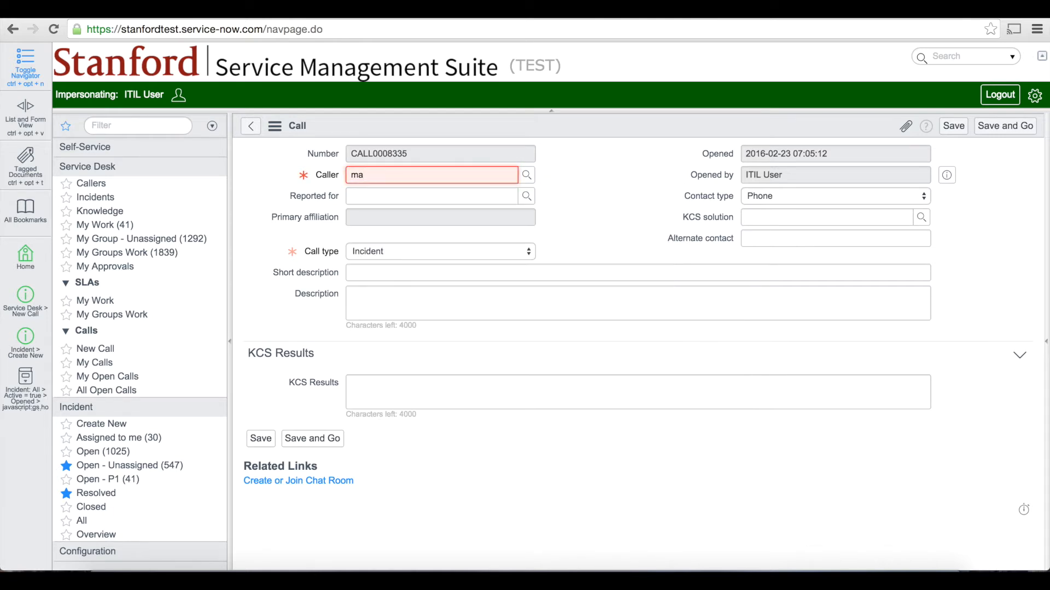
Clear the partial name and pick the first user with an empty name from the caller's lookup list.
{"action": "left_click_drag", "start_coordinate": [364, 173], "coordinate": [343, 173]}
{"action": "key", "text": "BackSpace"}
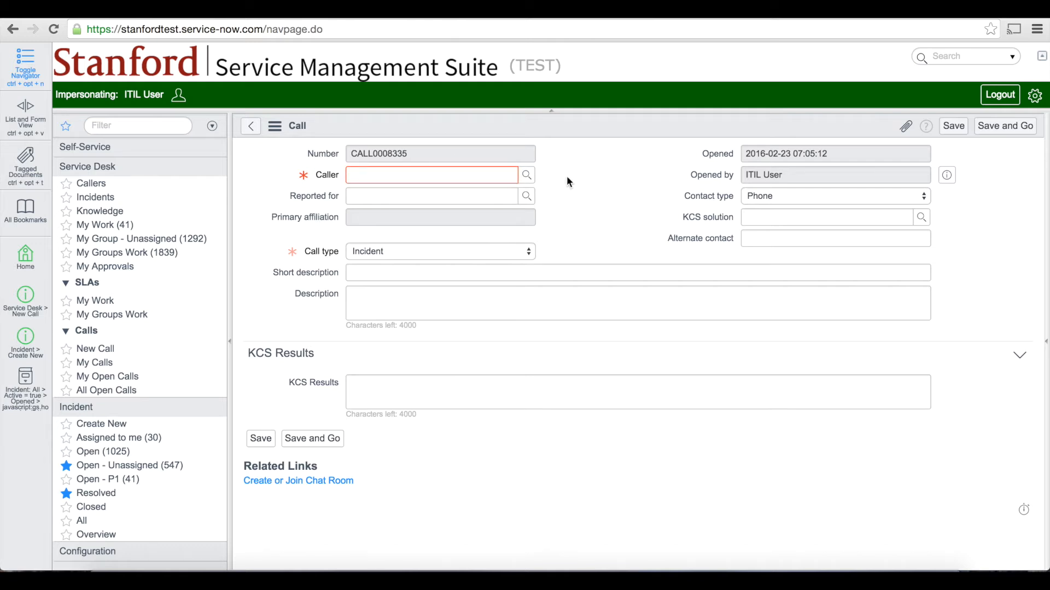
{"action": "left_click", "coordinate": [527, 176]}
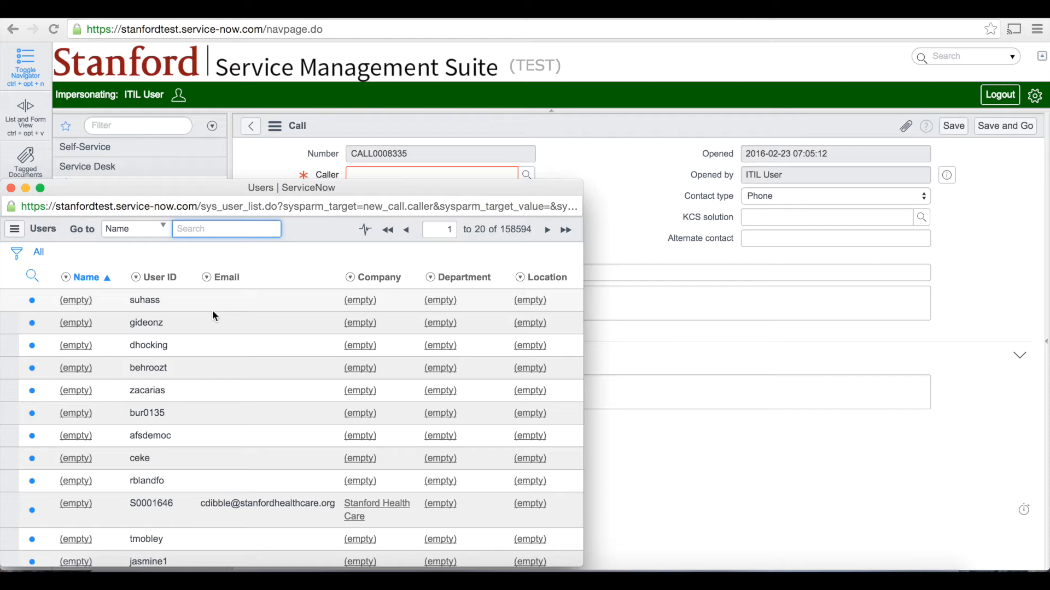
{"action": "left_click", "coordinate": [87, 300]}
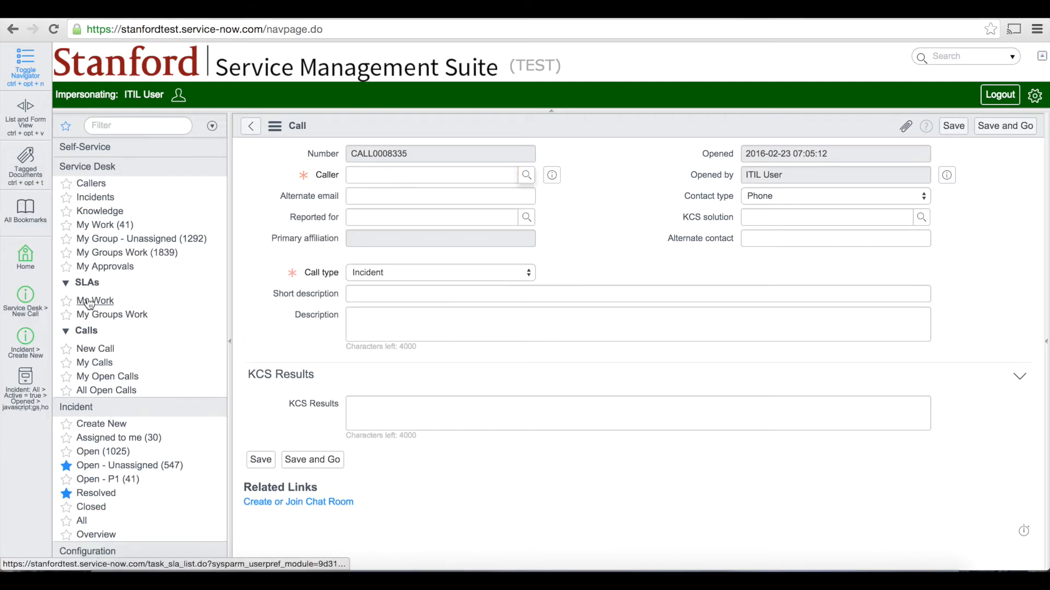
Enter a sample e-mail address as the alternate email, and clear the field again.
{"action": "left_click", "coordinate": [445, 194]}
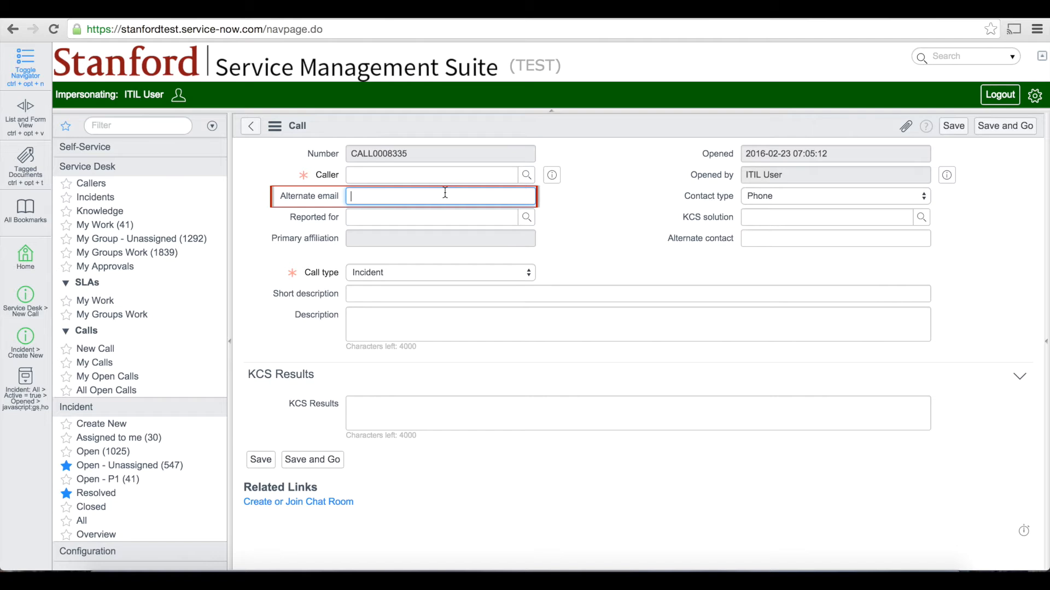
{"action": "type", "text": "email@example.com"}
{"action": "key", "text": "Tab"}
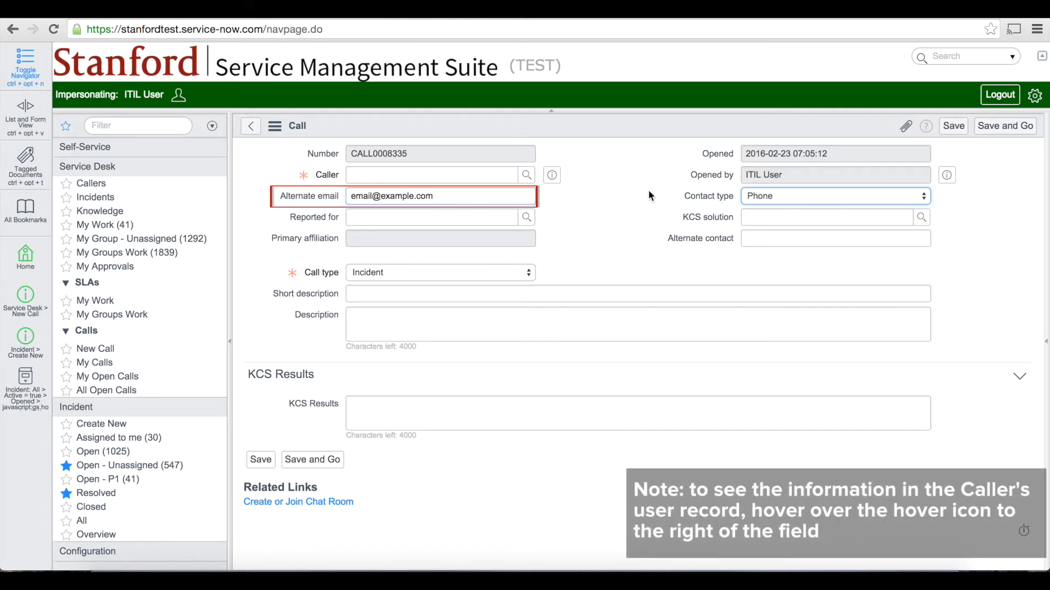
{"action": "key", "text": "shift+Tab"}
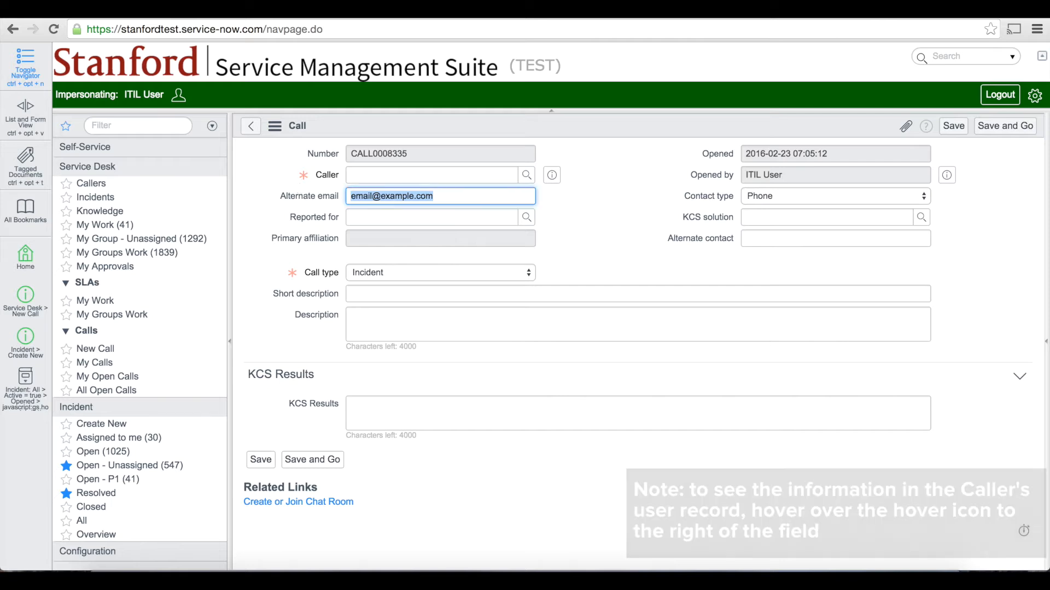
{"action": "key", "text": "BackSpace"}
View the recent Reported for selections without picking one, and set the caller to the first match of a first-name search in the user lookup.
{"action": "left_click", "coordinate": [354, 218]}
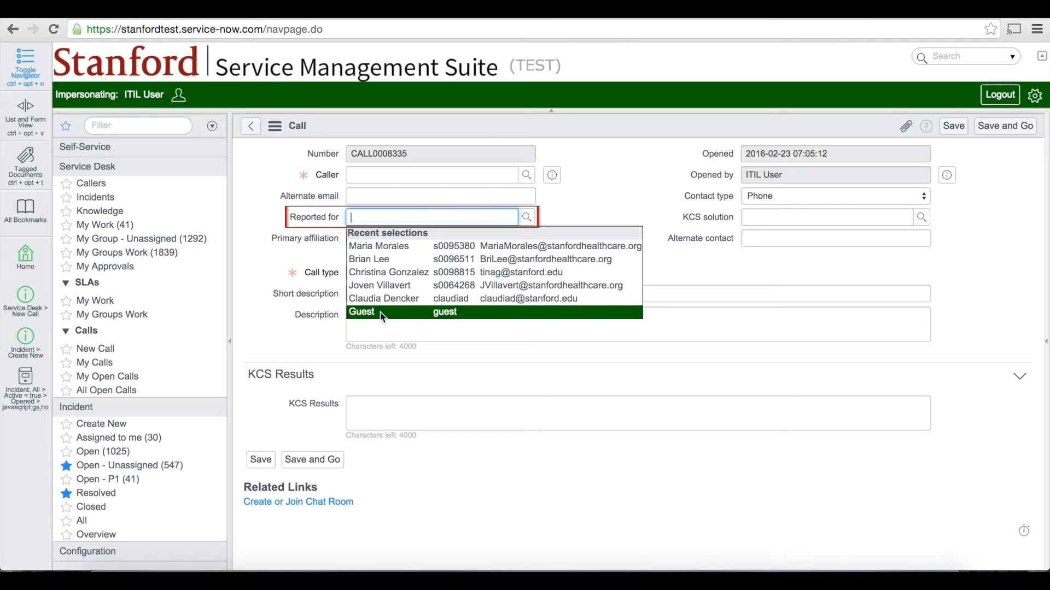
{"action": "left_click", "coordinate": [548, 201]}
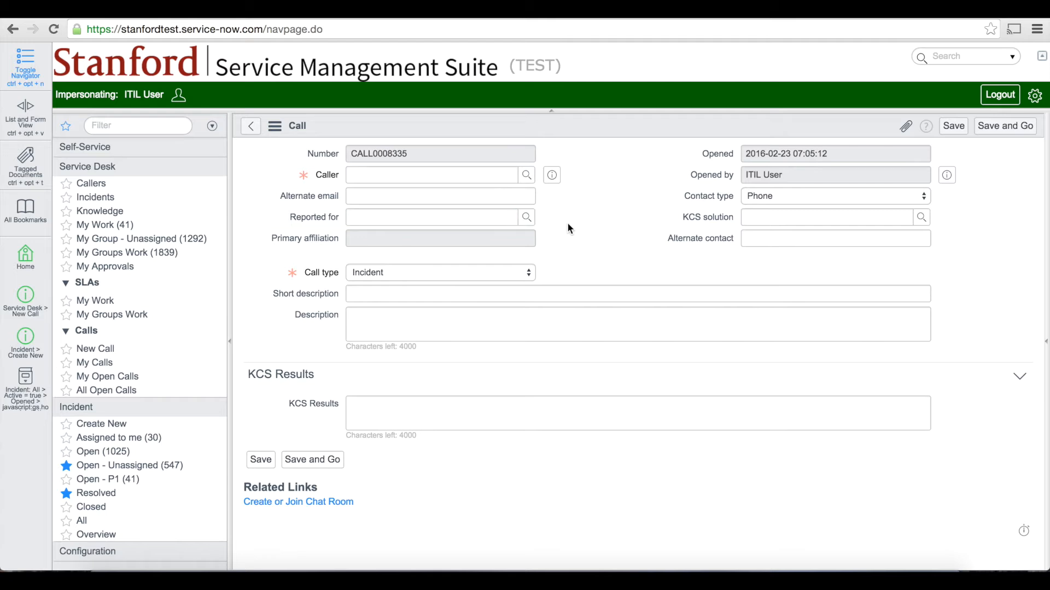
{"action": "left_click", "coordinate": [528, 178]}
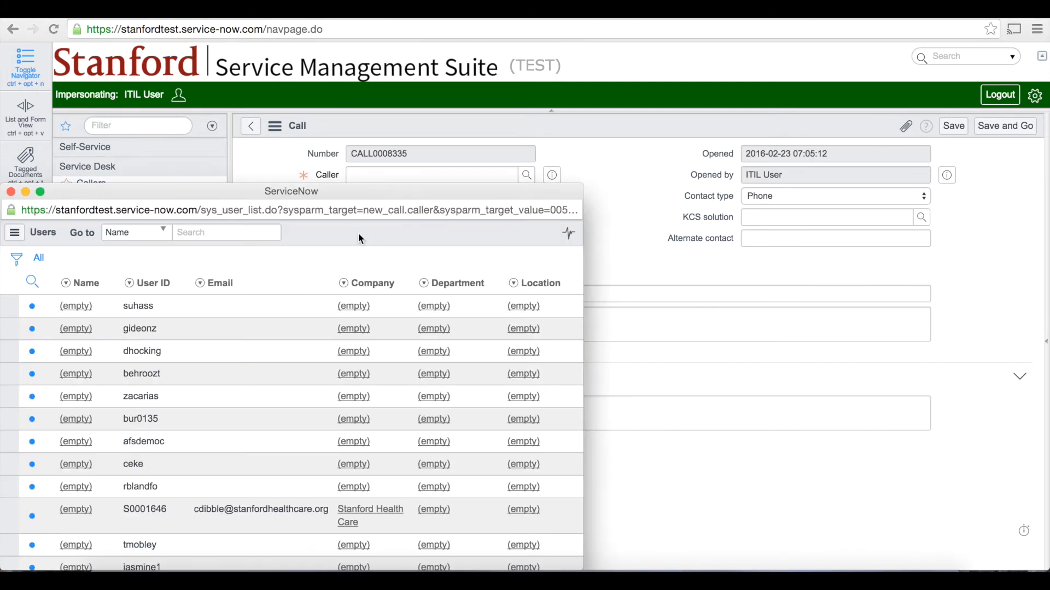
{"action": "type", "text": "maria"}
{"action": "key", "text": "Return"}
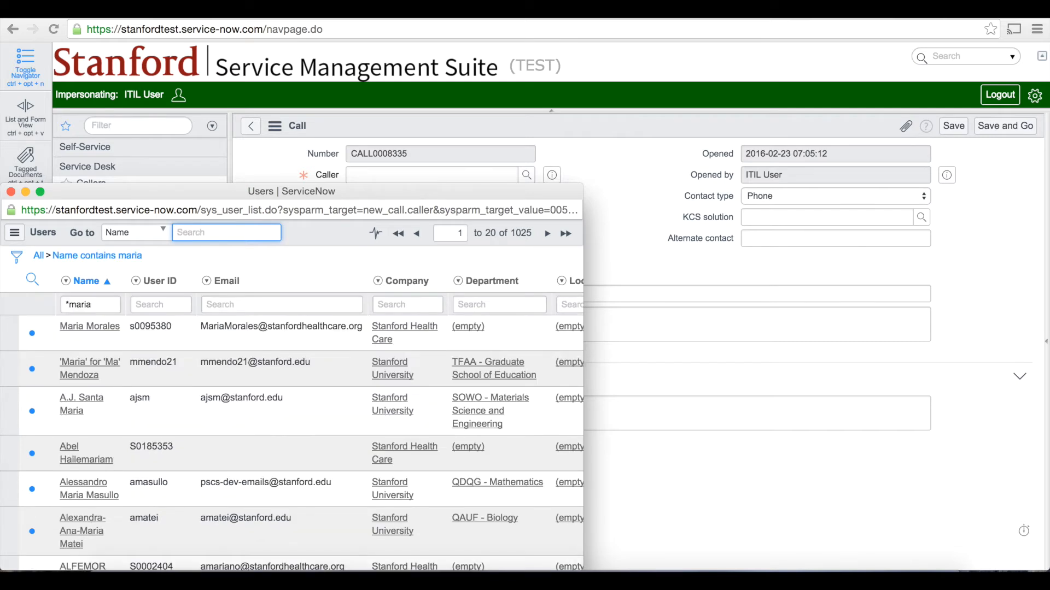
{"action": "left_click", "coordinate": [90, 326]}
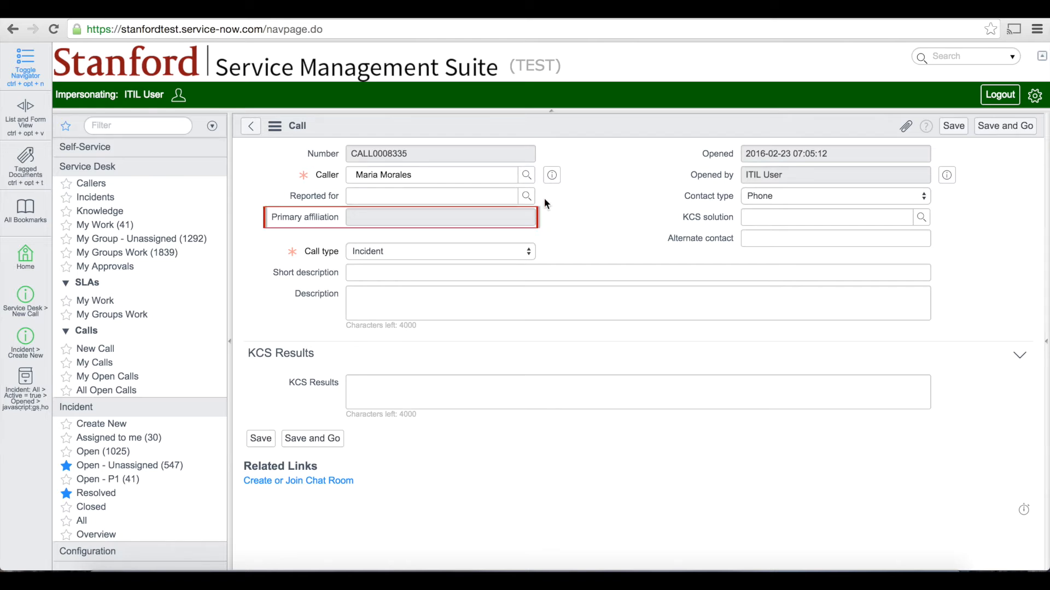
Review the available call types and set the call type to Request.
{"action": "left_click", "coordinate": [526, 252]}
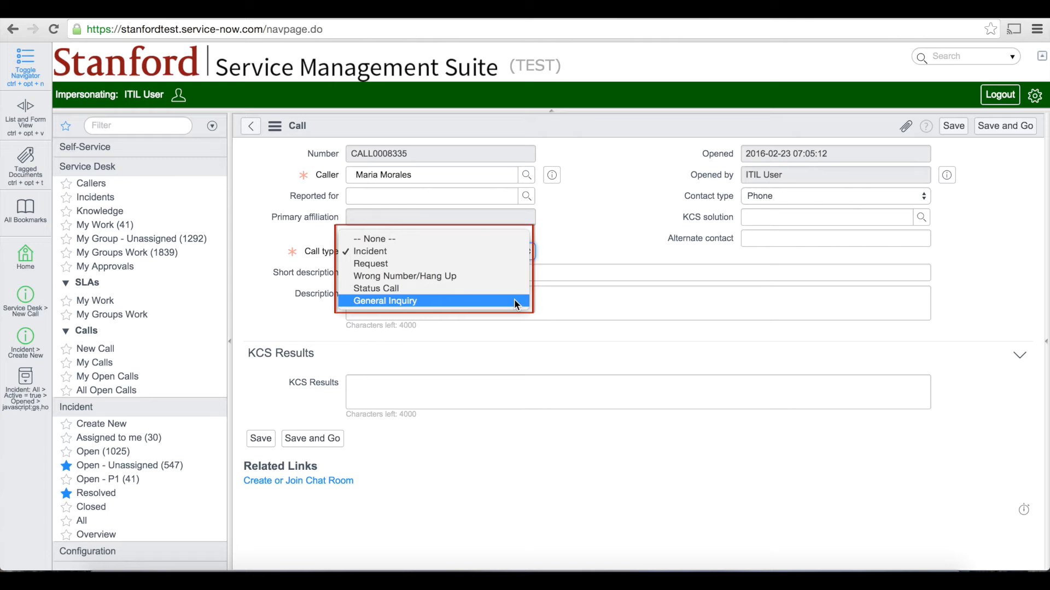
{"action": "left_click", "coordinate": [584, 251]}
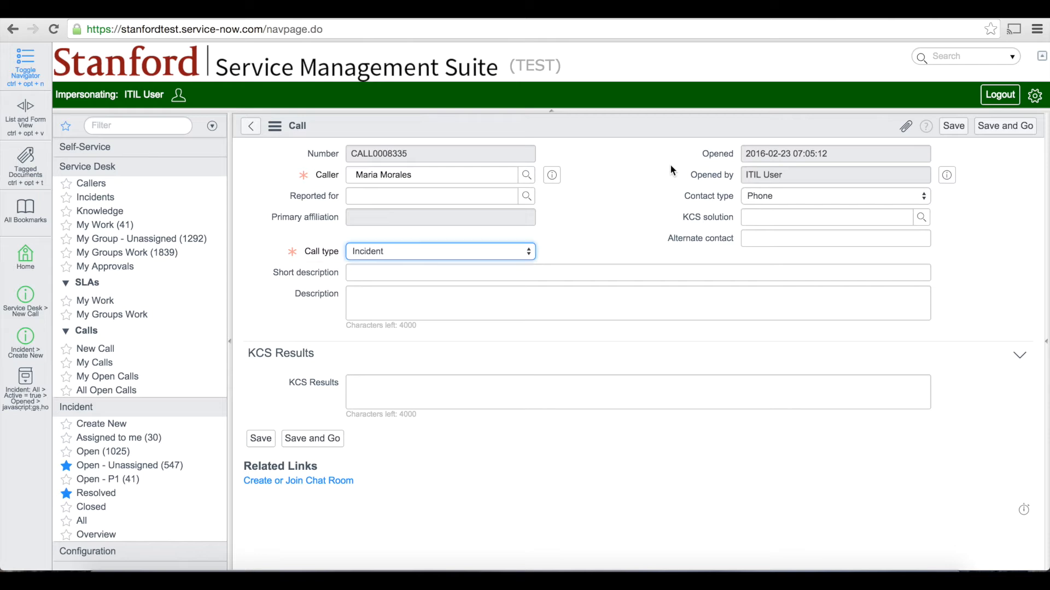
{"action": "left_click", "coordinate": [529, 251]}
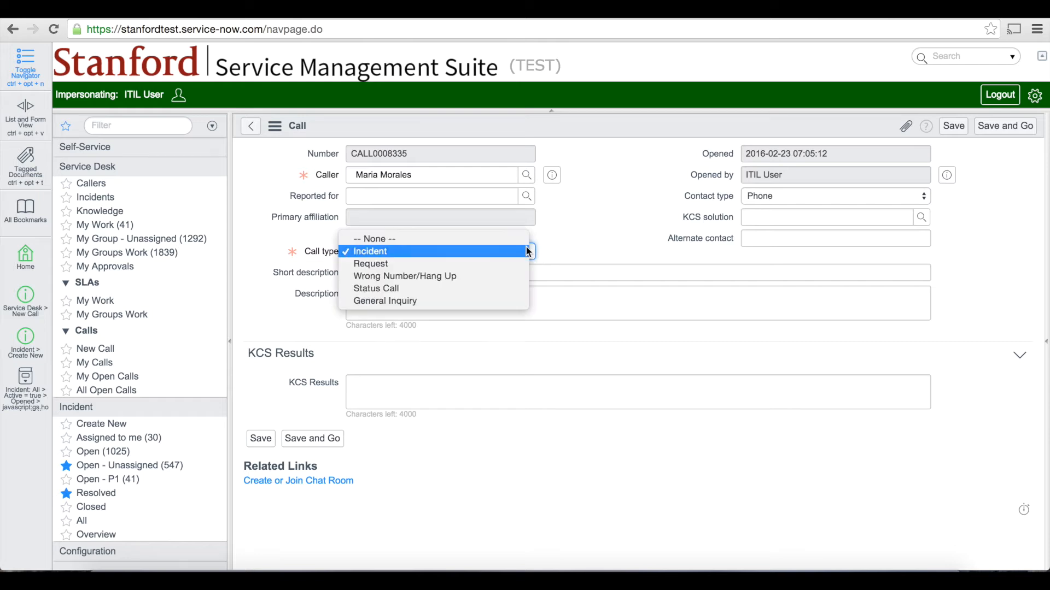
{"action": "left_click", "coordinate": [523, 264]}
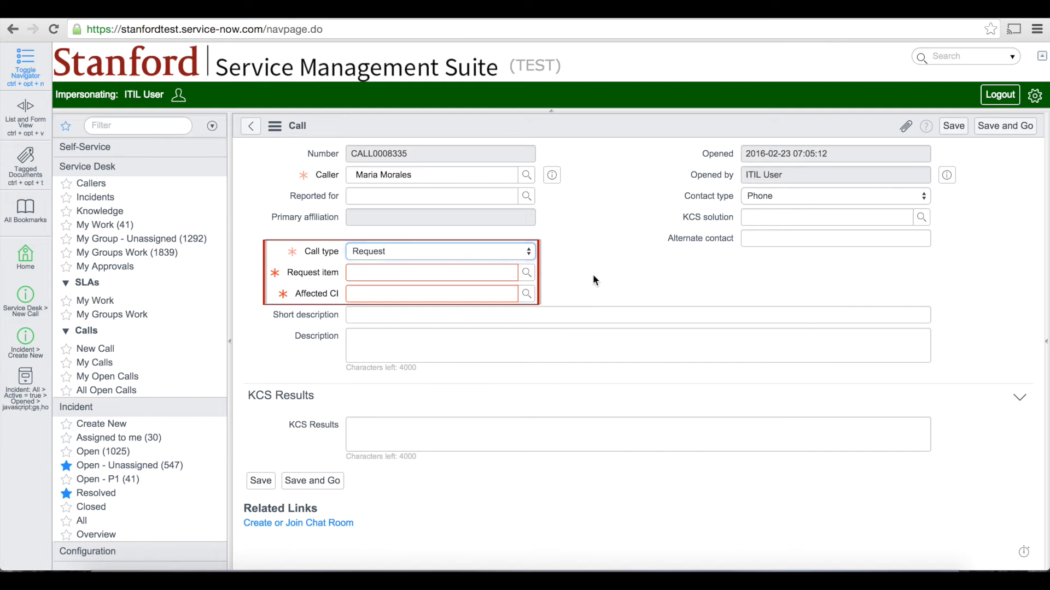
Set the request item to Request Hardware from the catalog items lookup.
{"action": "mouse_move", "coordinate": [320, 274]}
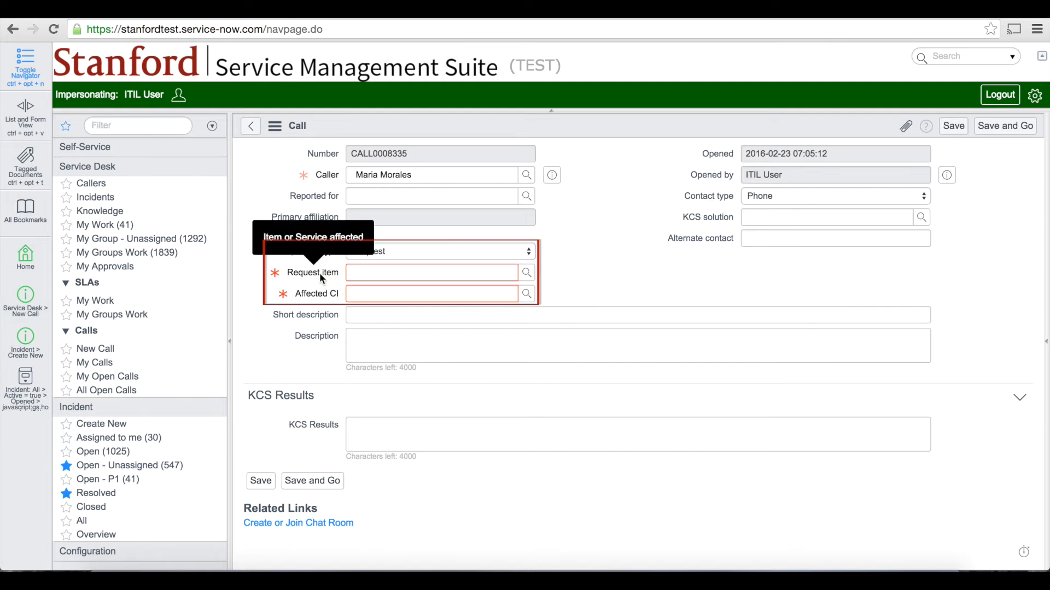
{"action": "mouse_move", "coordinate": [319, 295]}
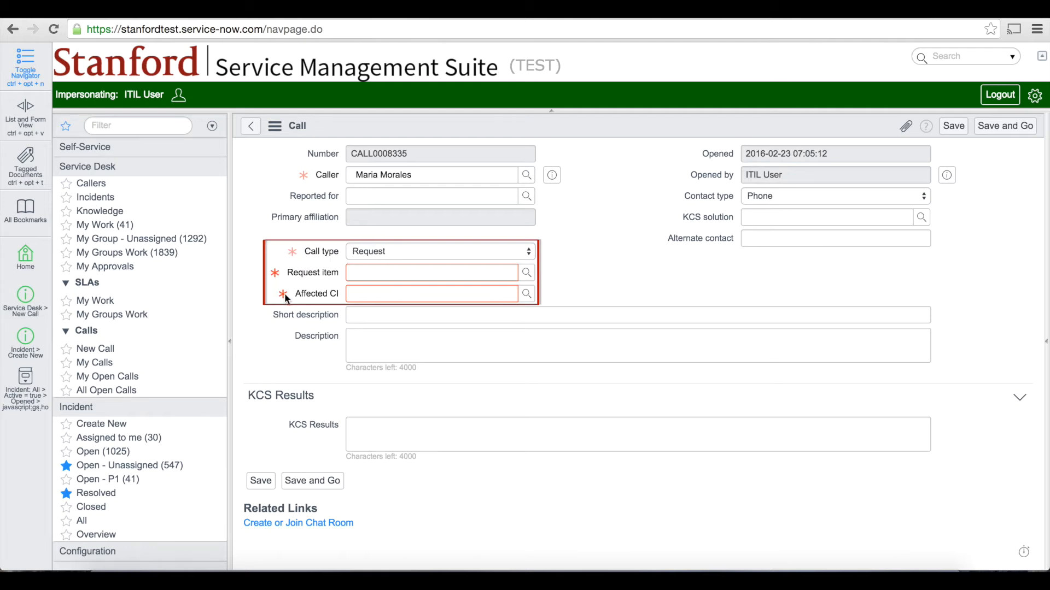
{"action": "left_click", "coordinate": [526, 273]}
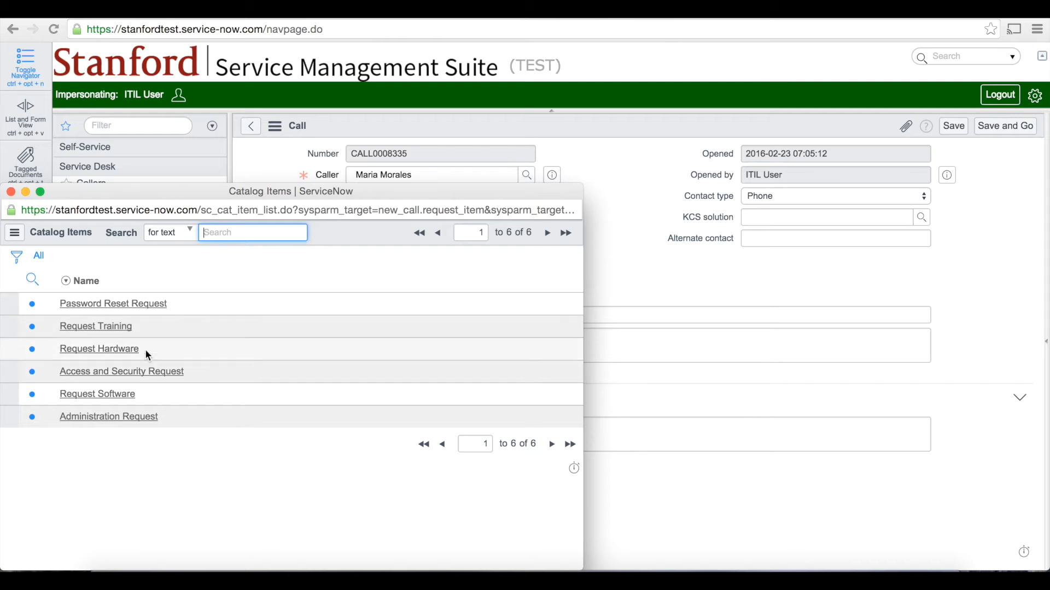
{"action": "left_click", "coordinate": [115, 349]}
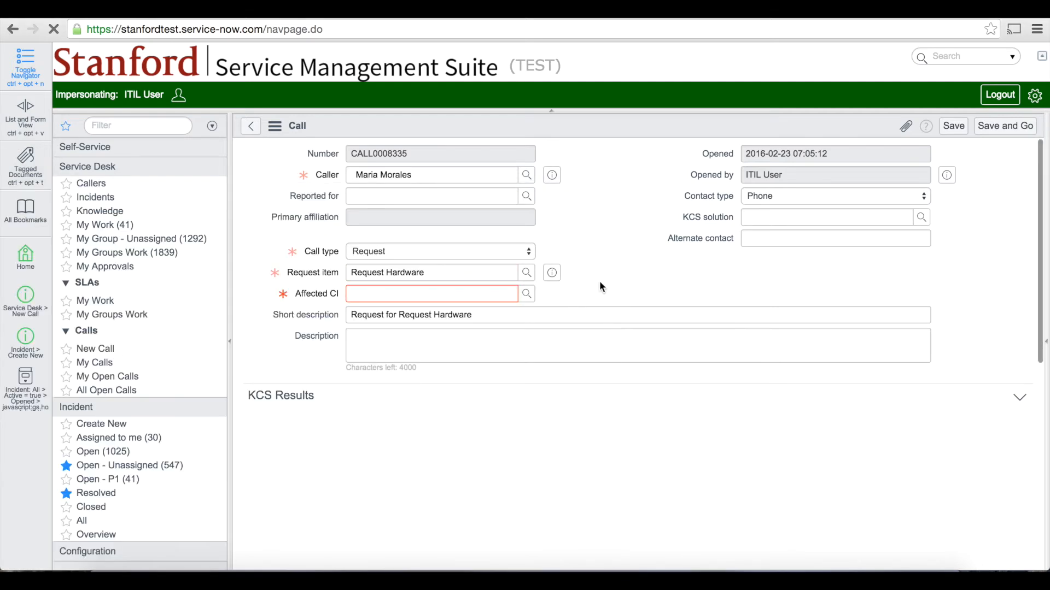
Browse the configuration items lookup and choose ServiceNow as the affected CI.
{"action": "left_click", "coordinate": [527, 294]}
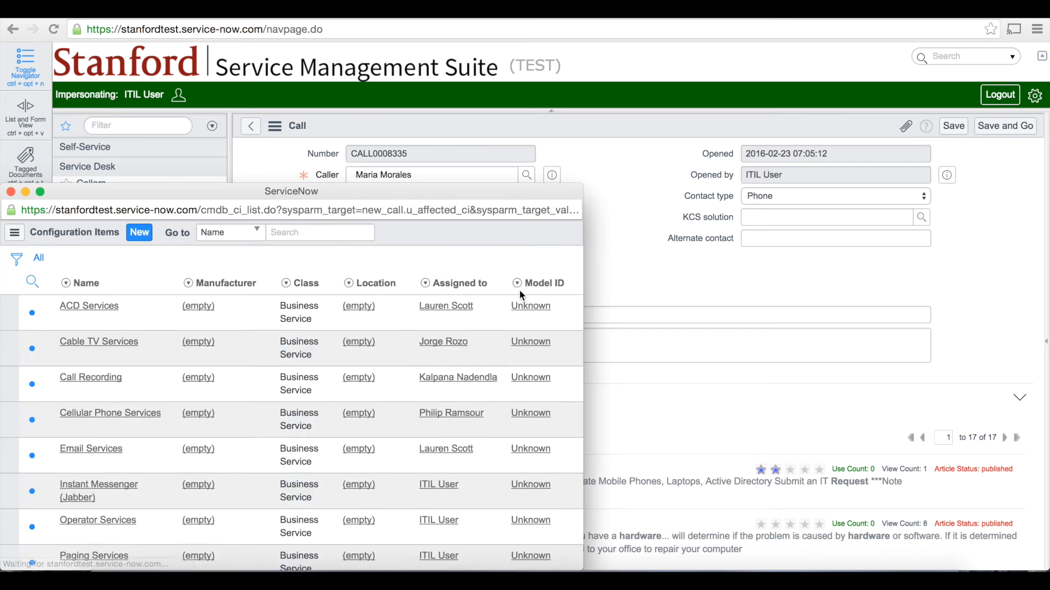
{"action": "left_click_drag", "start_coordinate": [514, 186], "coordinate": [572, 174]}
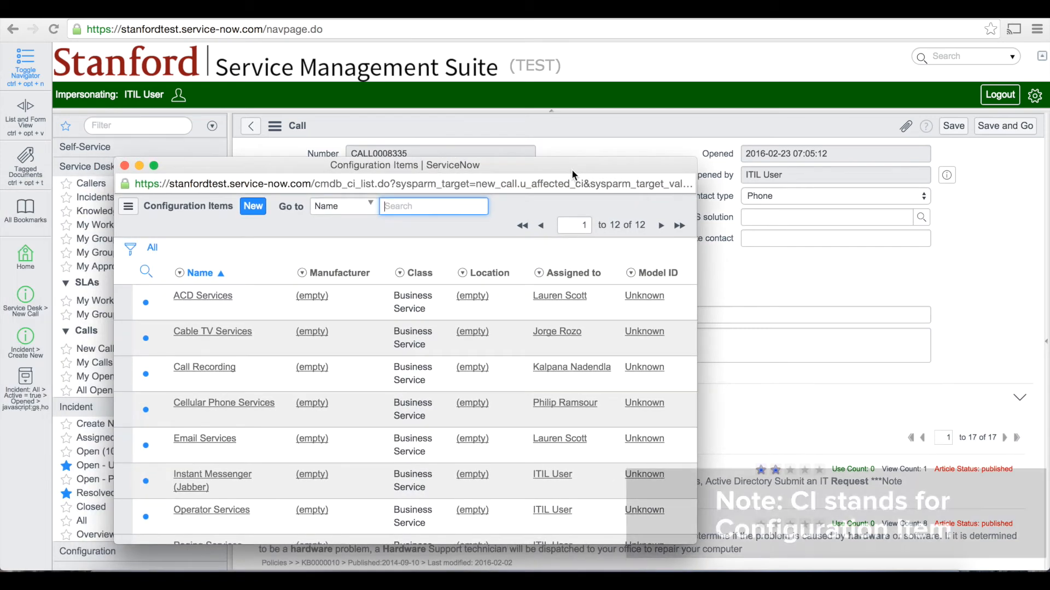
{"action": "scroll", "coordinate": [500, 431], "scroll_direction": "down", "scroll_amount": 5}
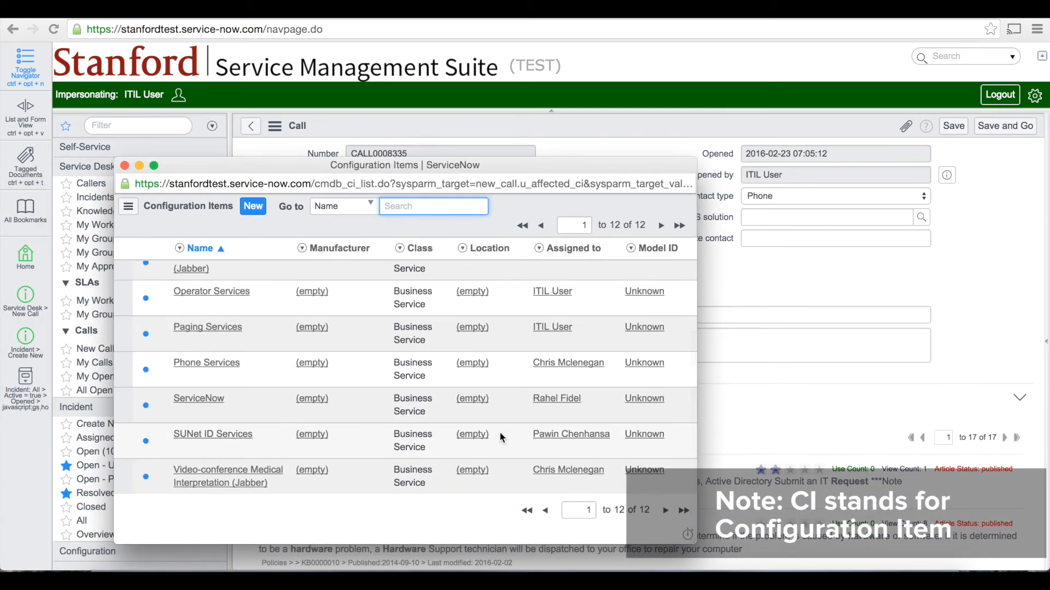
{"action": "scroll", "coordinate": [500, 431], "scroll_direction": "up", "scroll_amount": 3}
{"action": "scroll", "coordinate": [500, 432], "scroll_direction": "down", "scroll_amount": 2}
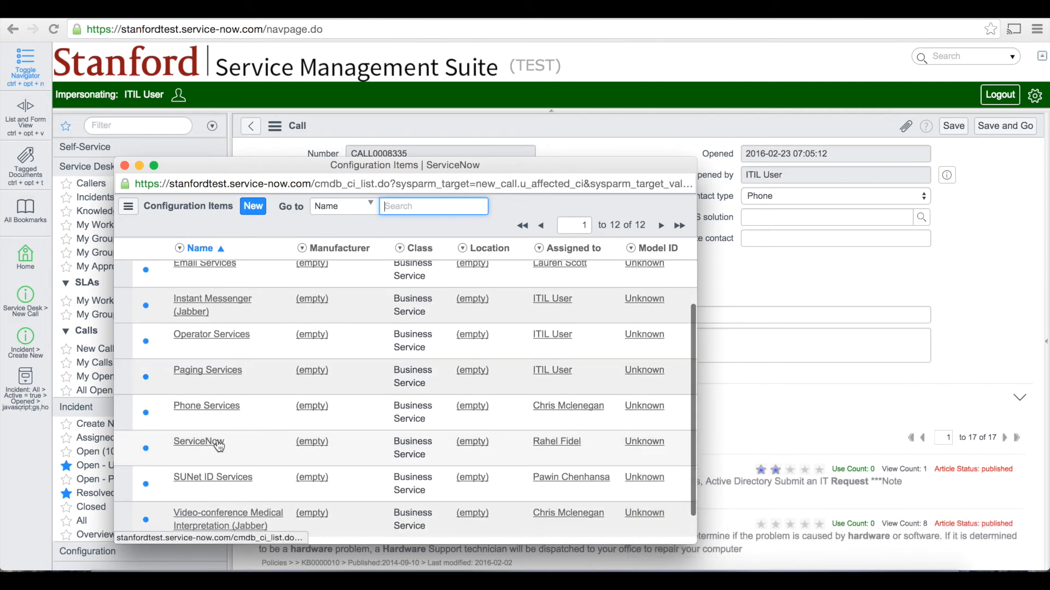
{"action": "left_click", "coordinate": [218, 440]}
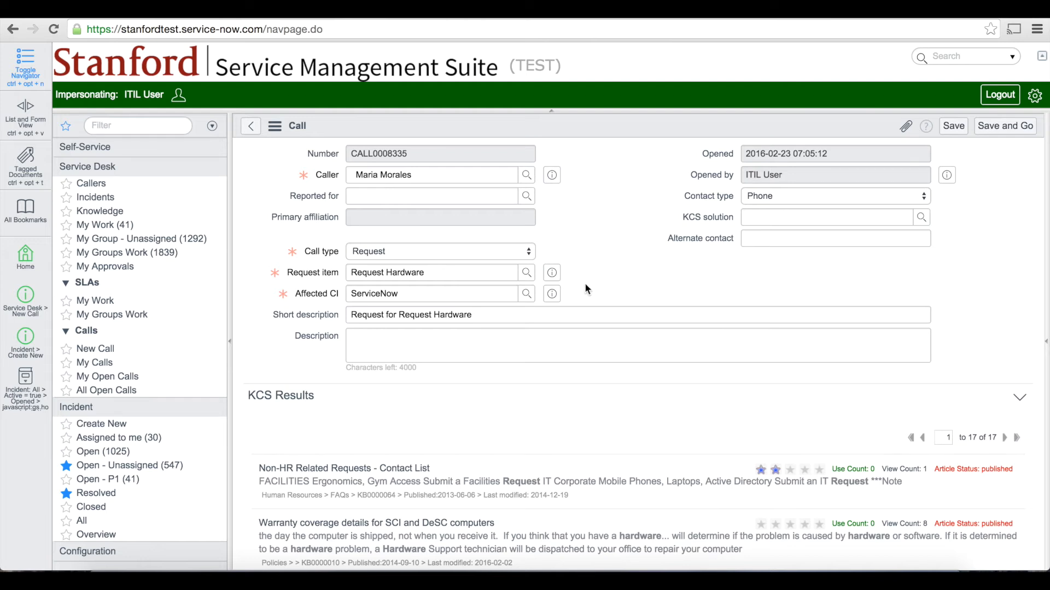
Examine the call's short description and look through the knowledge articles under KCS Results.
{"action": "left_click_drag", "start_coordinate": [520, 316], "coordinate": [310, 317]}
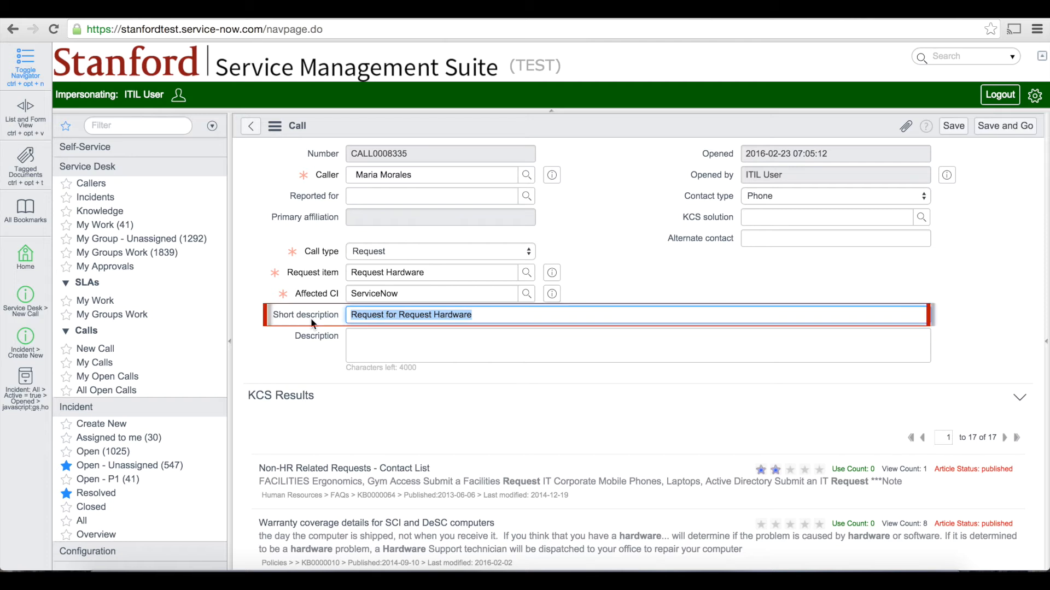
{"action": "left_click", "coordinate": [641, 257]}
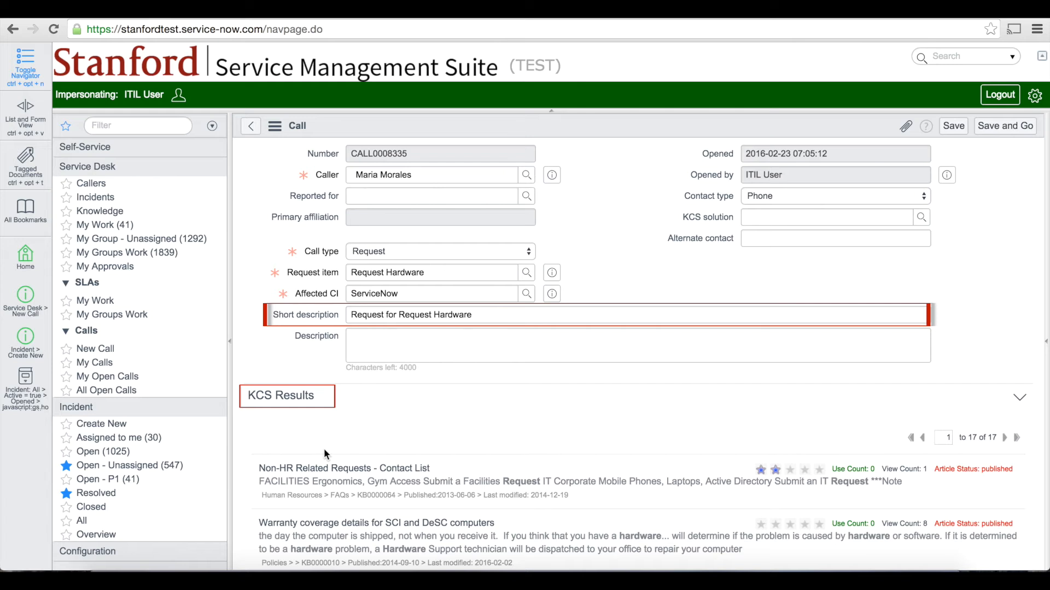
{"action": "scroll", "coordinate": [448, 420], "scroll_direction": "down", "scroll_amount": 2}
{"action": "scroll", "coordinate": [449, 420], "scroll_direction": "down", "scroll_amount": 10}
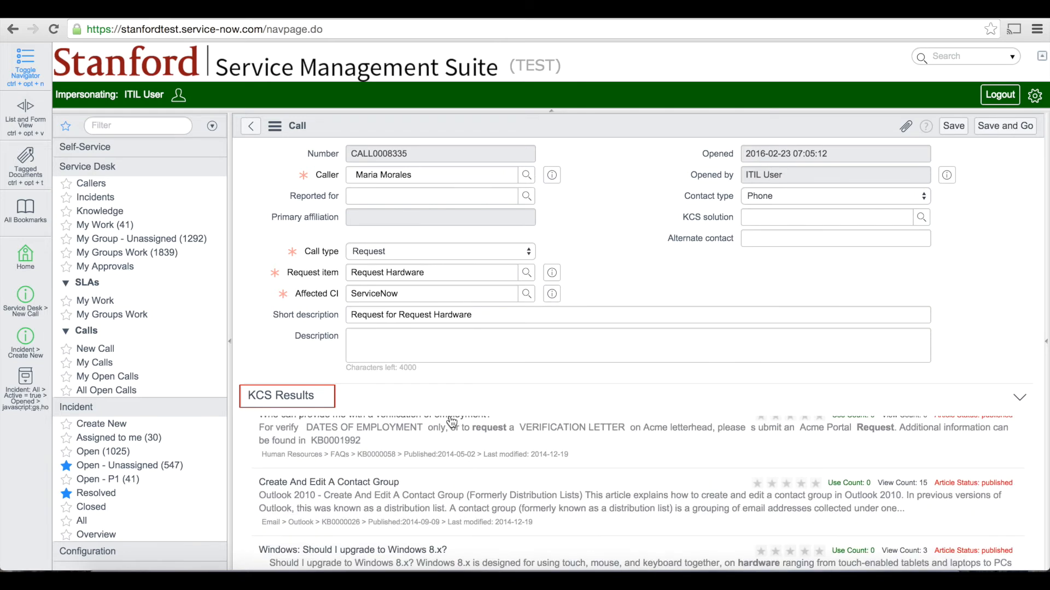
{"action": "scroll", "coordinate": [451, 423], "scroll_direction": "up", "scroll_amount": 10}
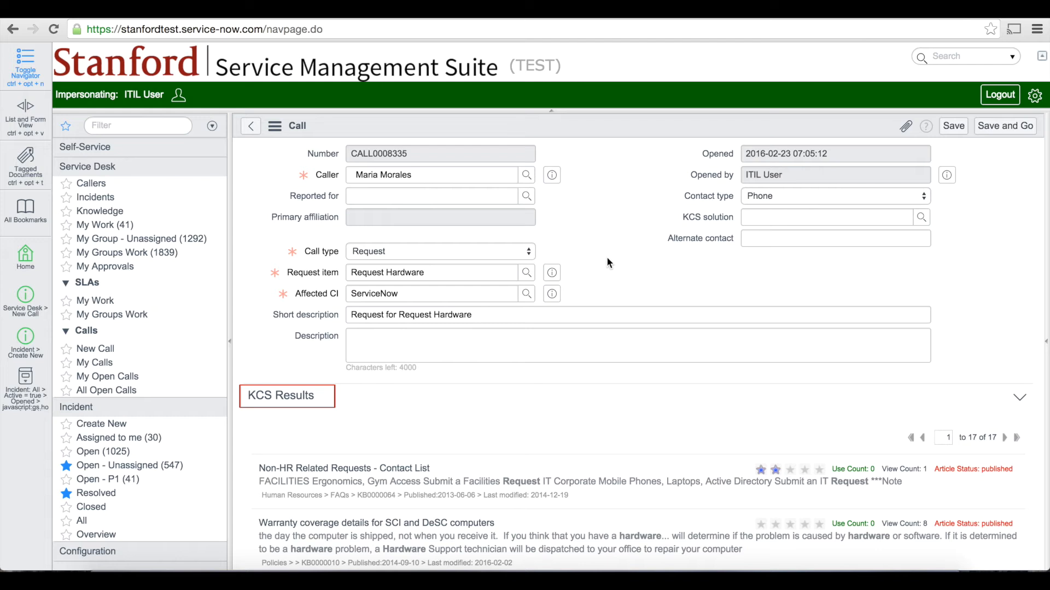
Enter "enter more details here" as the call's description.
{"action": "left_click", "coordinate": [576, 344]}
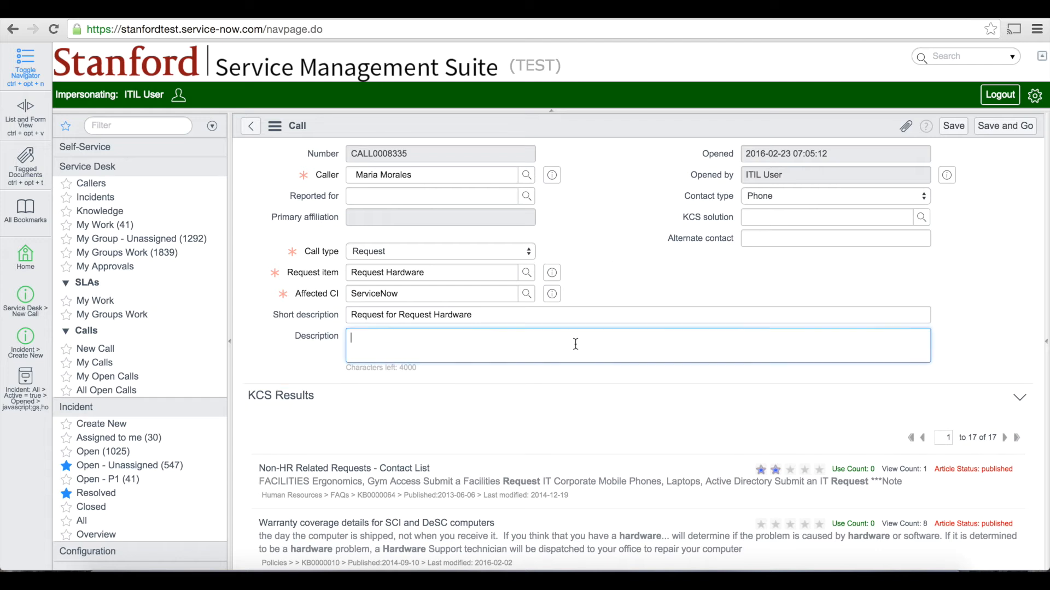
{"action": "type", "text": "enter mor"}
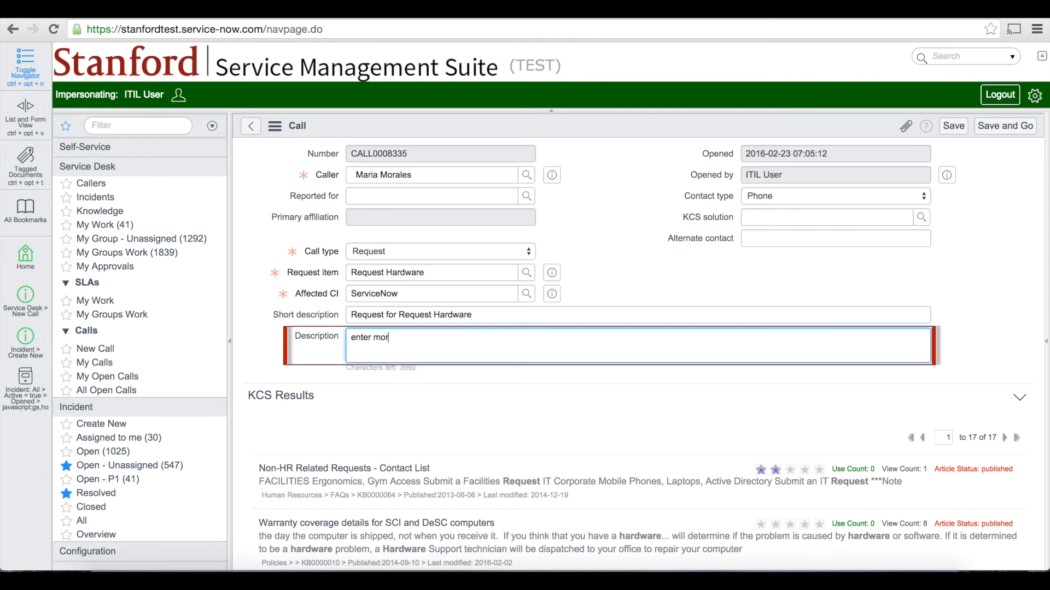
{"action": "type", "text": "e details here"}
{"action": "key", "text": "Tab"}
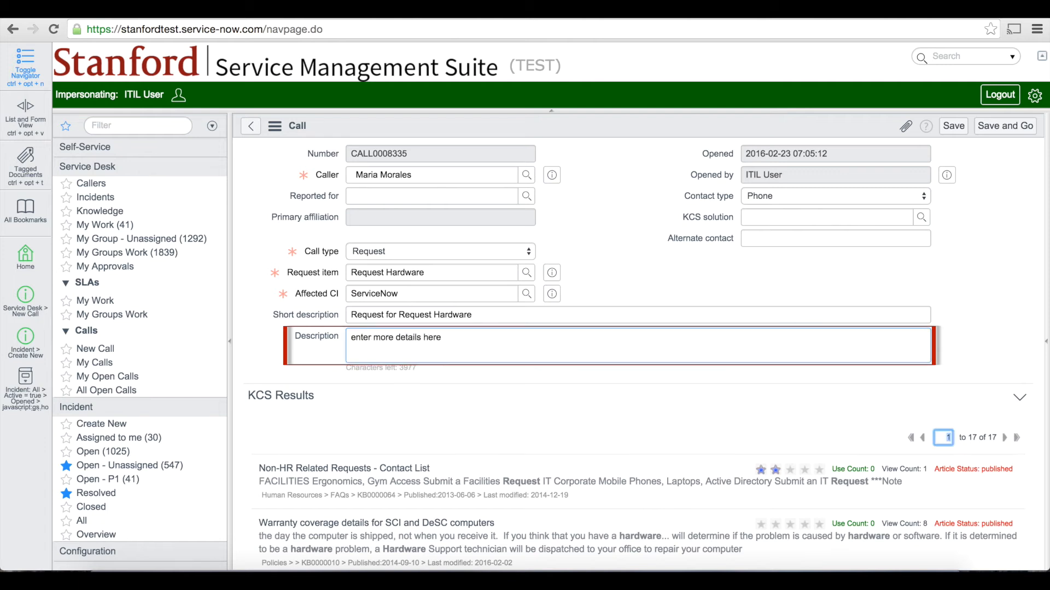
Examine the Opened and Opened by fields and their explanatory hints.
{"action": "left_click", "coordinate": [835, 152]}
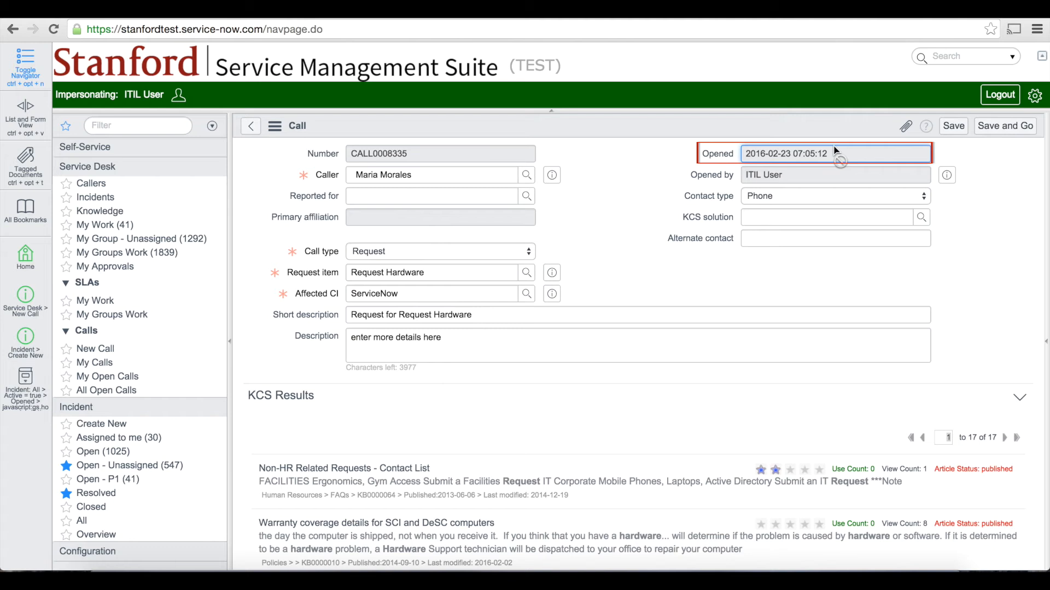
{"action": "mouse_move", "coordinate": [722, 158]}
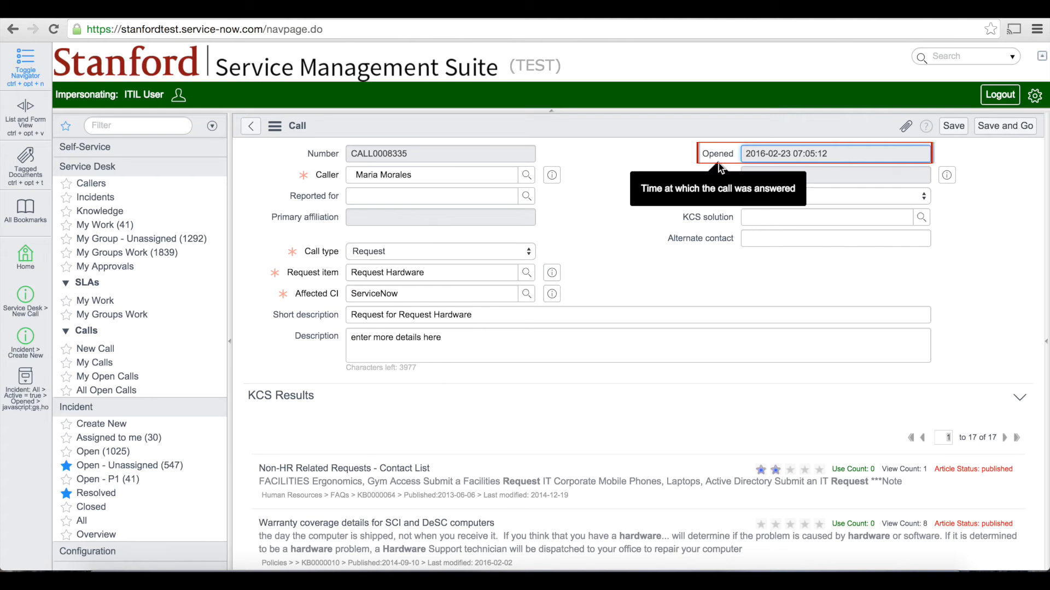
{"action": "mouse_move", "coordinate": [699, 175]}
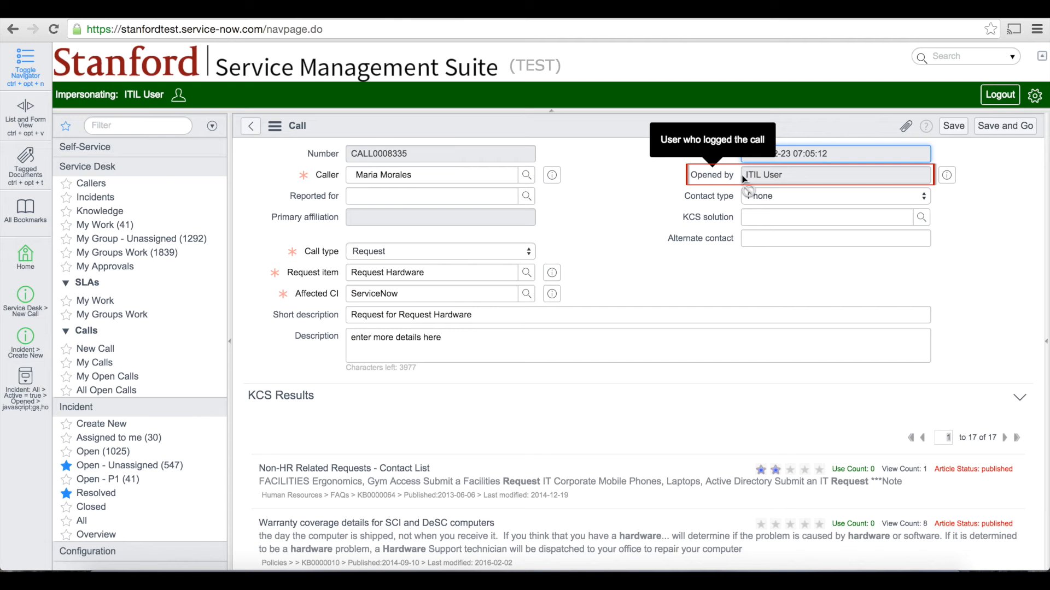
{"action": "left_click_drag", "start_coordinate": [787, 169], "coordinate": [715, 166]}
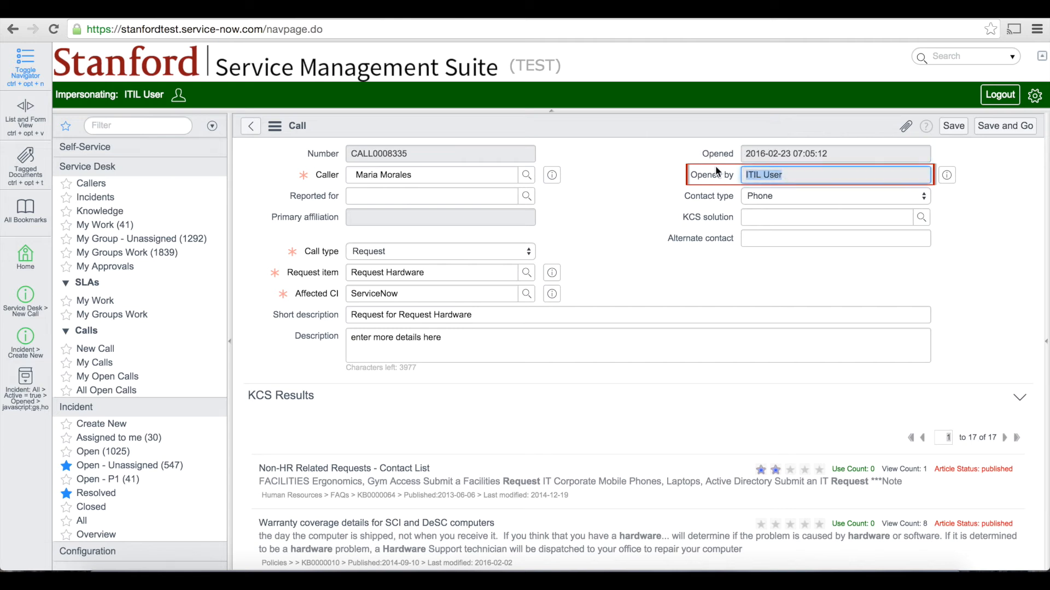
Set the call's contact type to Self-service.
{"action": "left_click", "coordinate": [714, 196]}
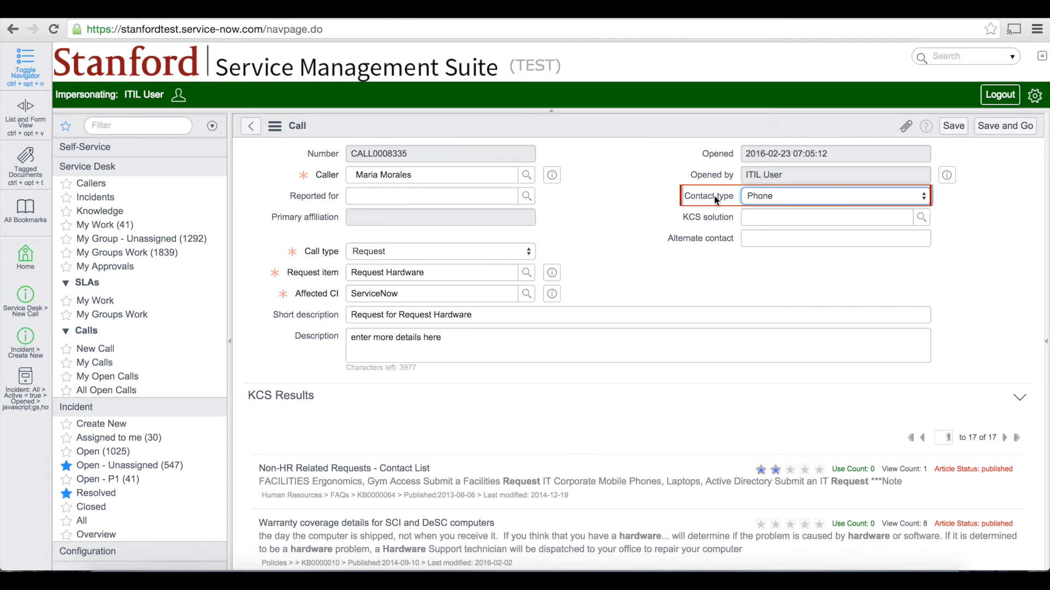
{"action": "left_click", "coordinate": [924, 198]}
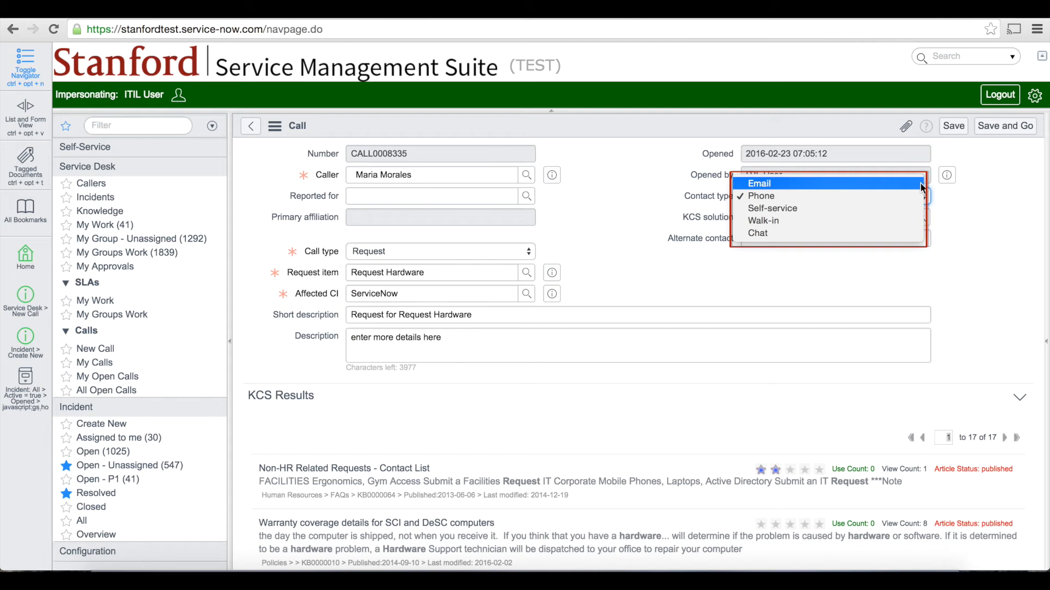
{"action": "left_click", "coordinate": [914, 211]}
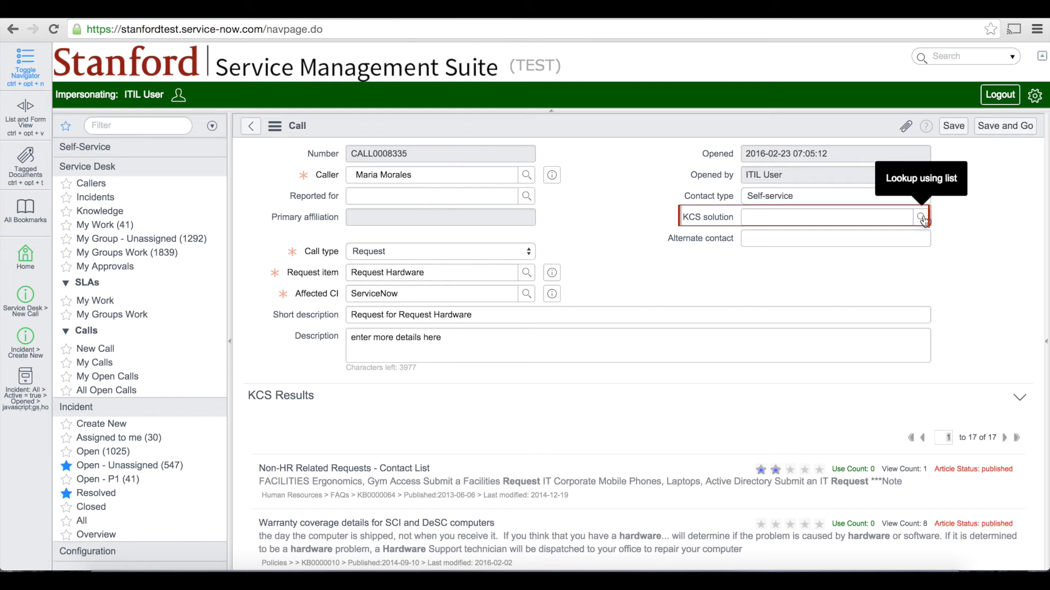
Browse the knowledge lookup list and choose article KB0010054 as the KCS solution.
{"action": "left_click", "coordinate": [921, 218]}
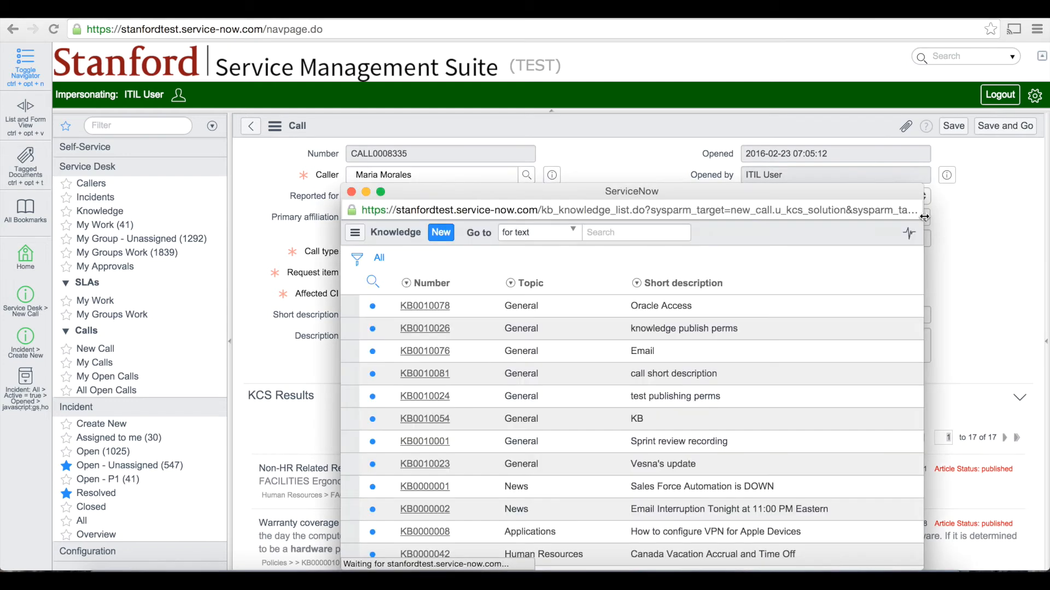
{"action": "left_click_drag", "start_coordinate": [853, 191], "coordinate": [855, 122]}
{"action": "scroll", "coordinate": [525, 355], "scroll_direction": "down", "scroll_amount": 3}
{"action": "scroll", "coordinate": [525, 361], "scroll_direction": "up", "scroll_amount": 3}
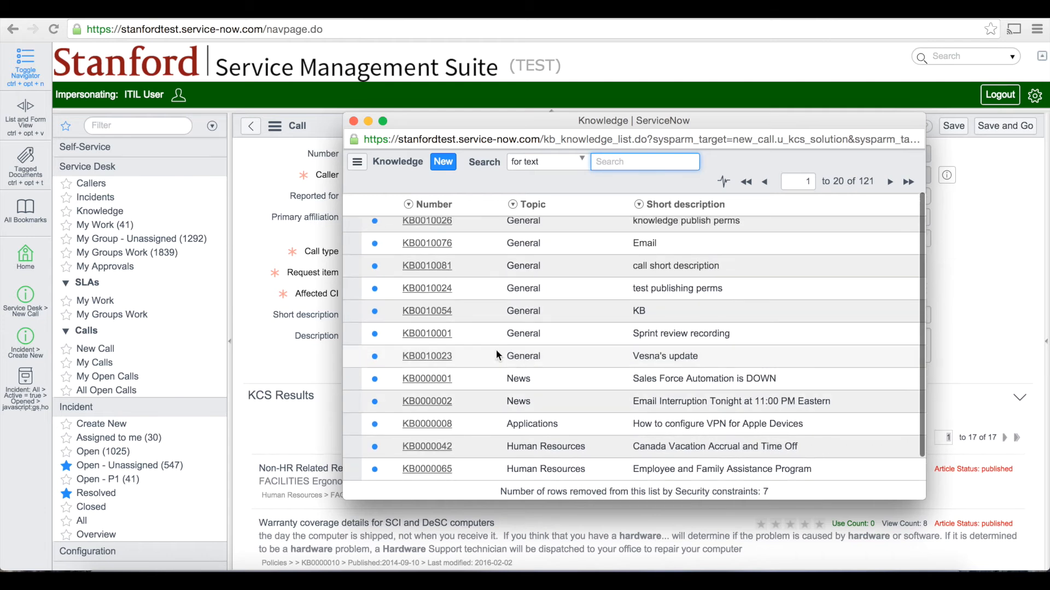
{"action": "left_click", "coordinate": [432, 367]}
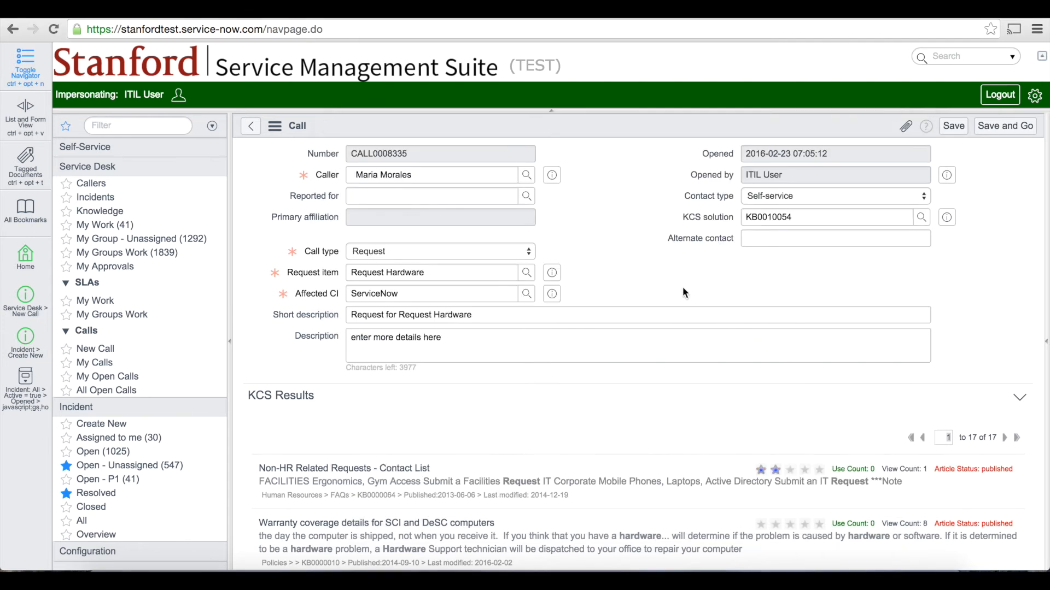
Preview the selected KCS solution, then enter "alternate contact info here" as the alternate contact and save the call.
{"action": "left_click", "coordinate": [950, 219]}
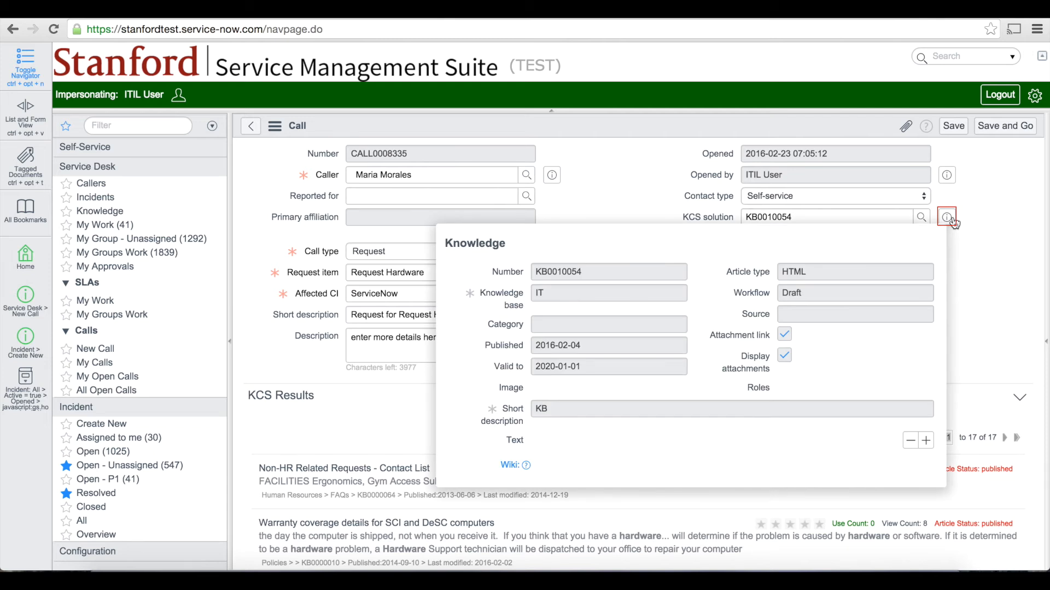
{"action": "left_click", "coordinate": [883, 235]}
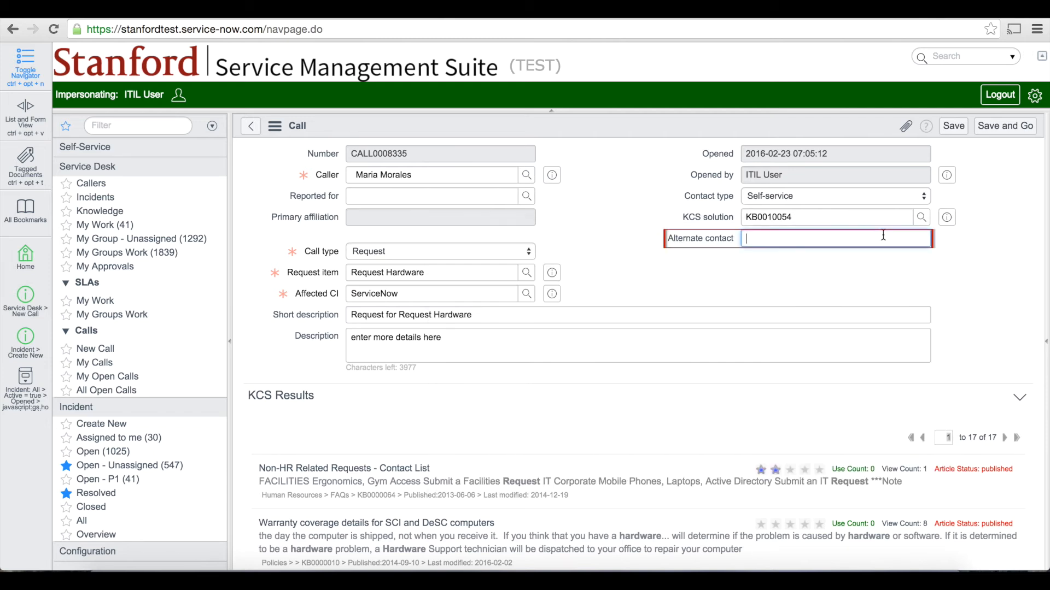
{"action": "type", "text": "alternate contact info here"}
{"action": "left_click", "coordinate": [884, 253]}
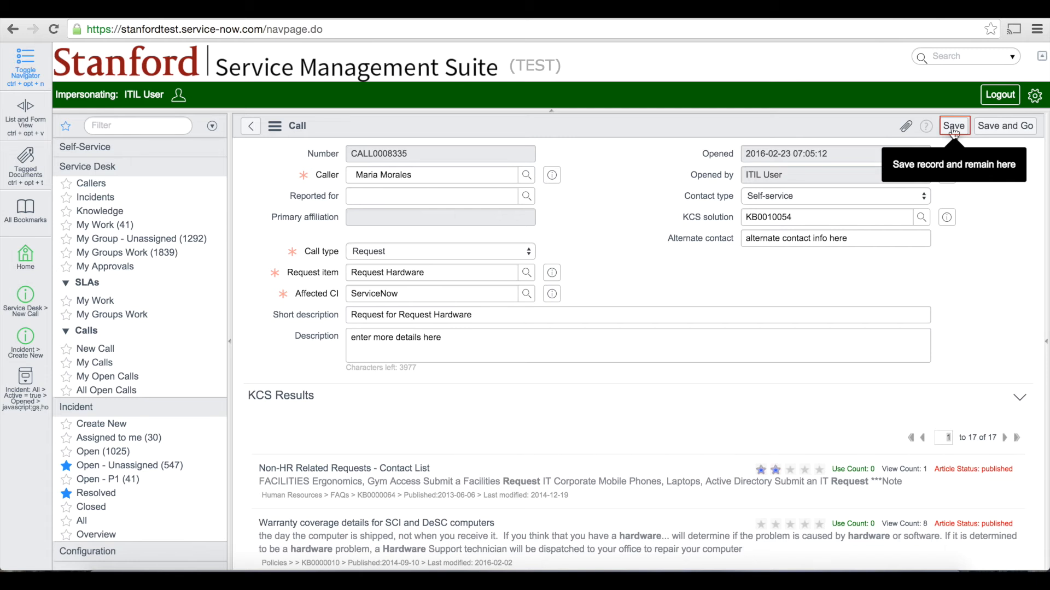
{"action": "left_click", "coordinate": [954, 127]}
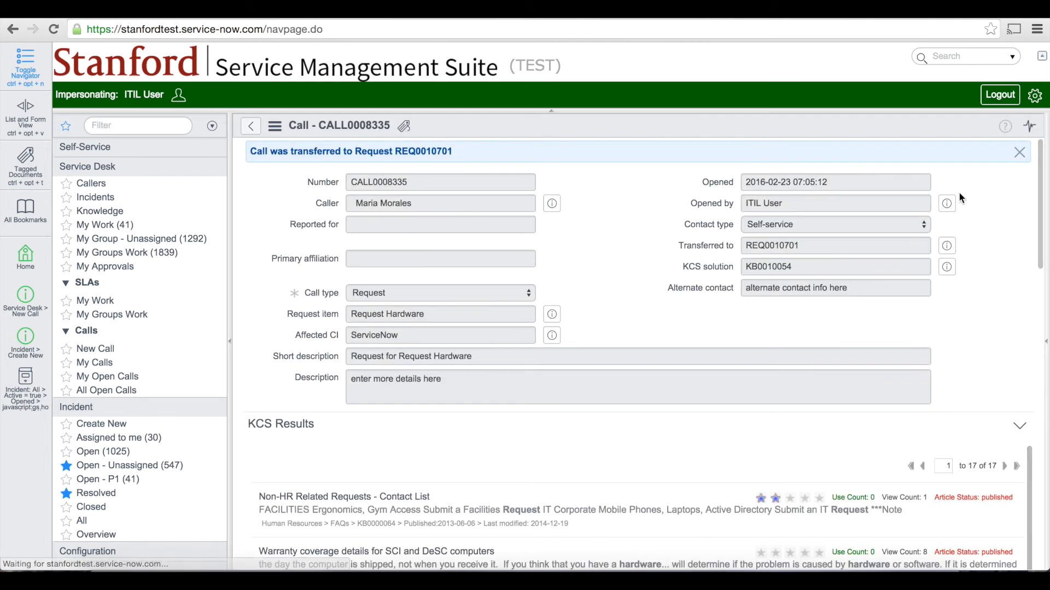
Review the saved call's KCS results, the list of tasks by the same caller, and the request transfer message.
{"action": "scroll", "coordinate": [961, 198], "scroll_direction": "down", "scroll_amount": 10}
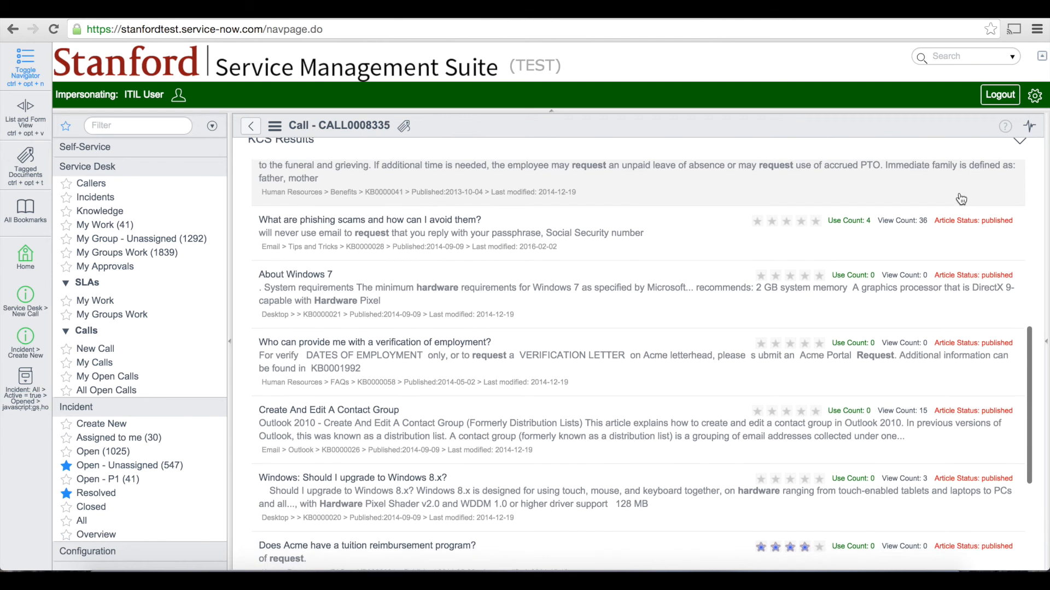
{"action": "scroll", "coordinate": [961, 198], "scroll_direction": "down", "scroll_amount": 15}
{"action": "scroll", "coordinate": [961, 197], "scroll_direction": "up", "scroll_amount": 8}
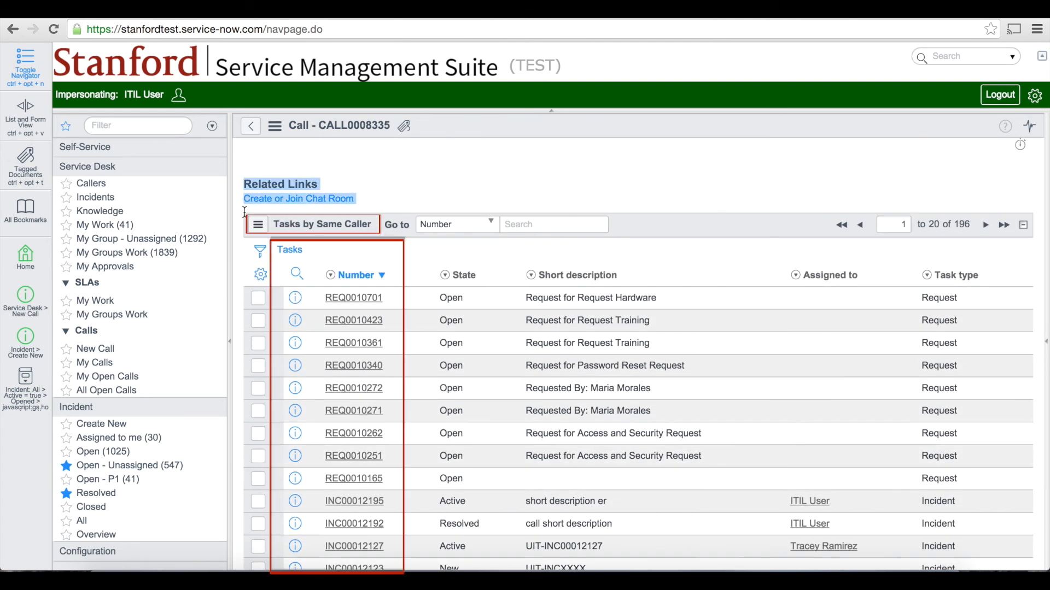
{"action": "left_click_drag", "start_coordinate": [274, 225], "coordinate": [372, 232]}
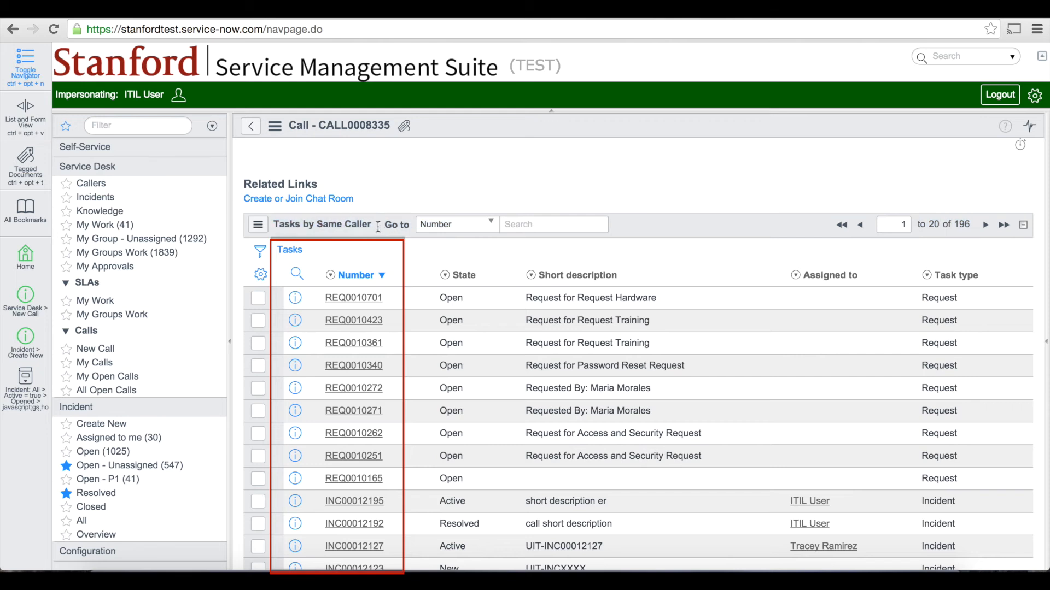
{"action": "left_click", "coordinate": [488, 169]}
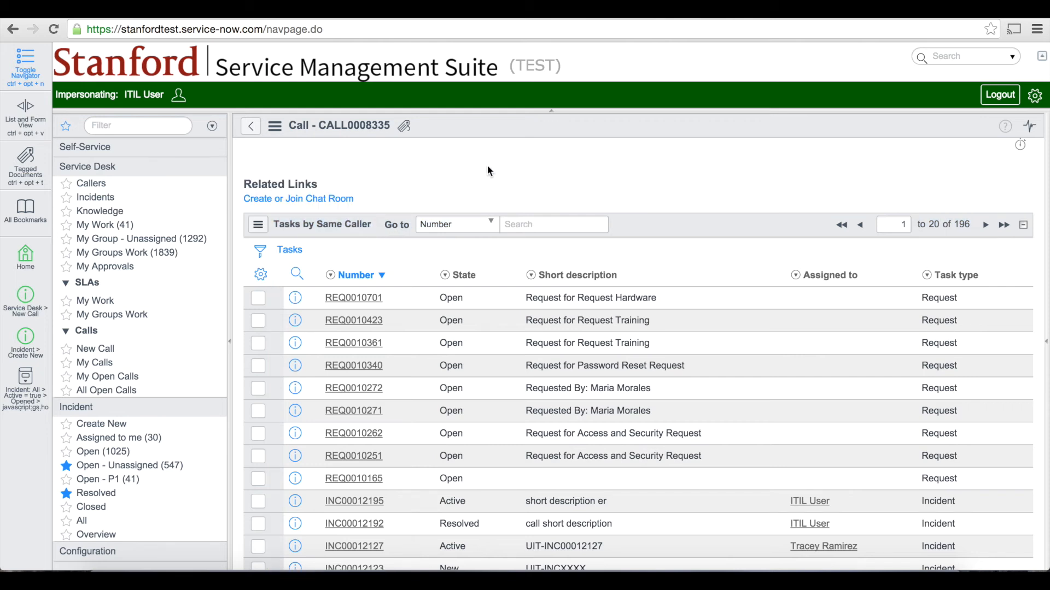
{"action": "scroll", "coordinate": [242, 160], "scroll_direction": "up", "scroll_amount": 10}
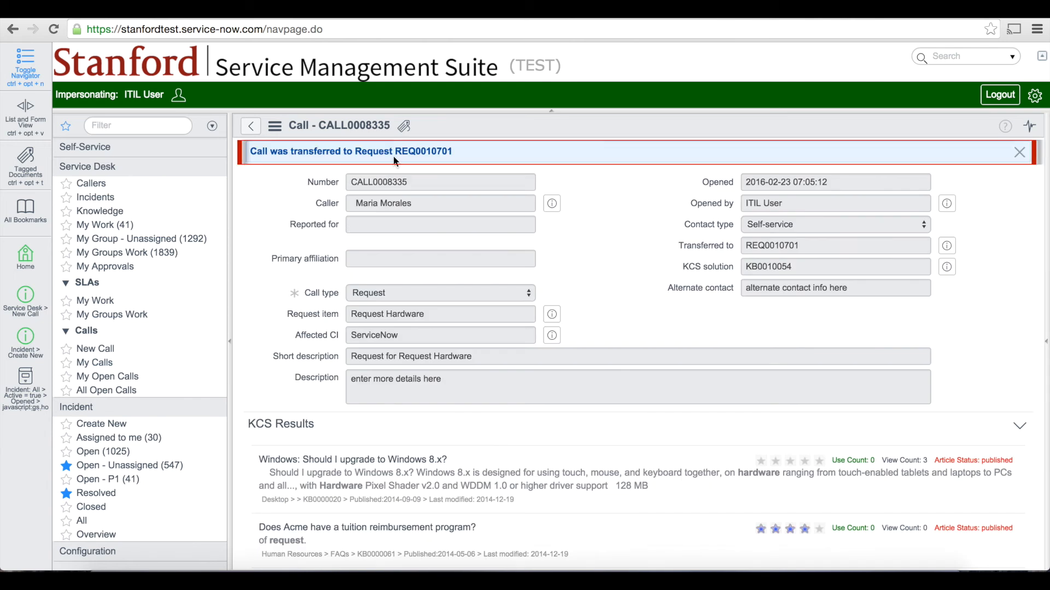
{"action": "left_click_drag", "start_coordinate": [460, 150], "coordinate": [397, 152]}
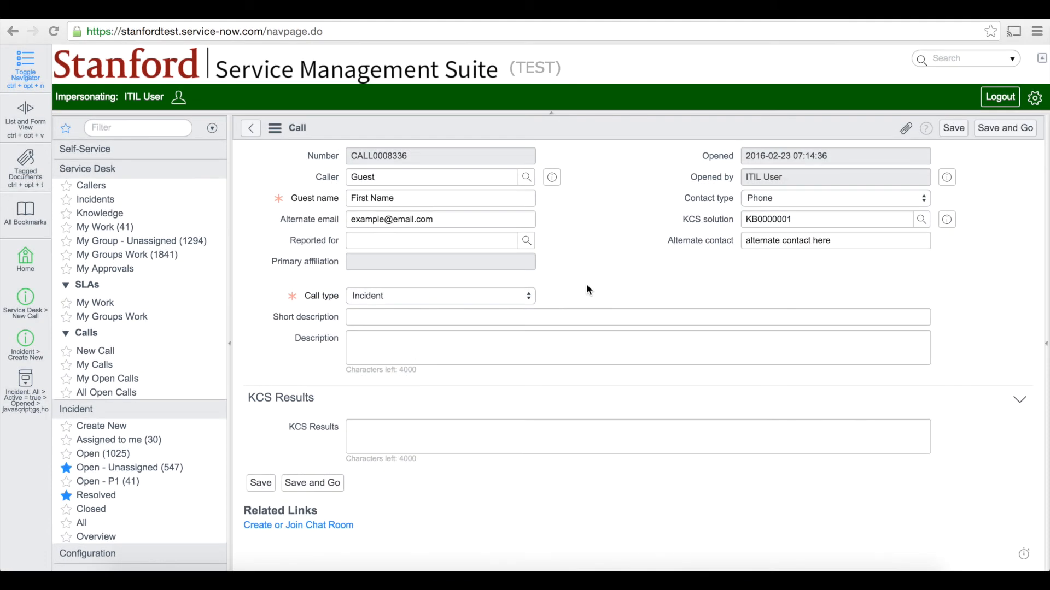
Enter "short description here" as the guest call's short description, keep the call type Incident, and save the call.
{"action": "left_click", "coordinate": [511, 294]}
{"action": "left_click", "coordinate": [512, 295]}
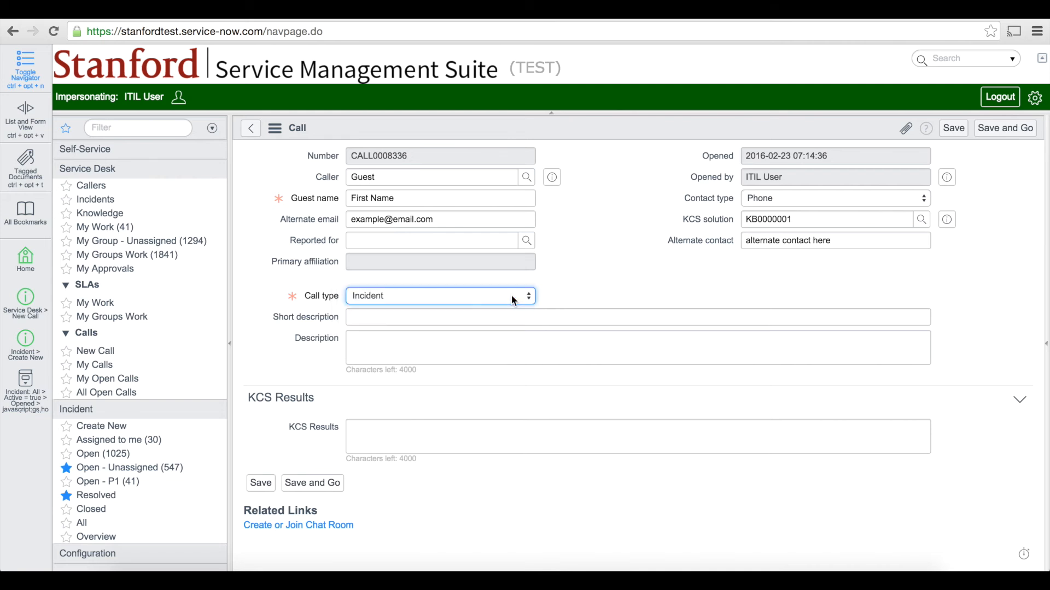
{"action": "left_click", "coordinate": [568, 313]}
{"action": "type", "text": "short description here"}
{"action": "left_click", "coordinate": [634, 264]}
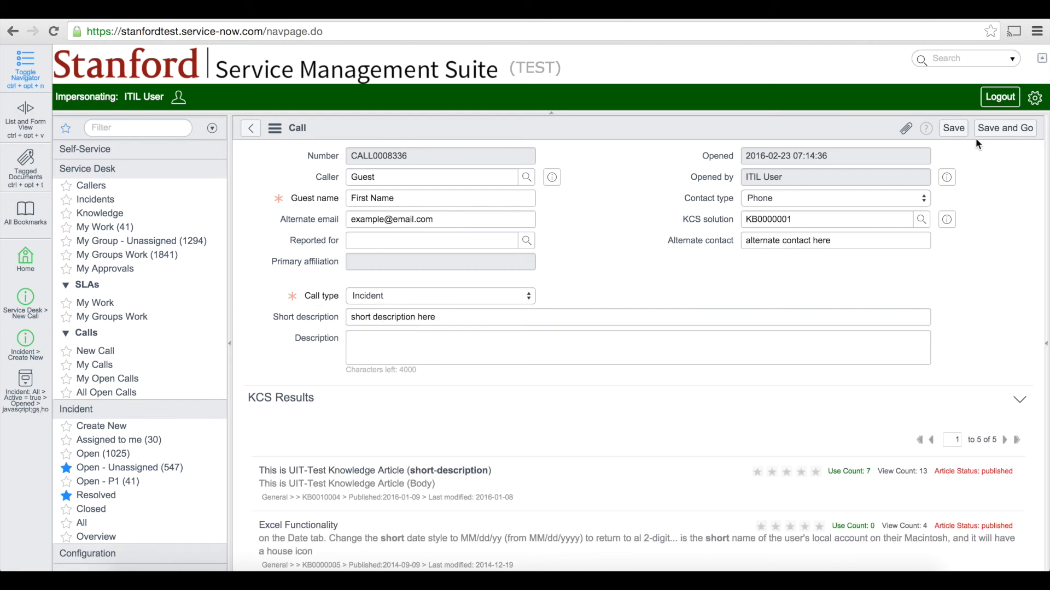
{"action": "left_click", "coordinate": [958, 133]}
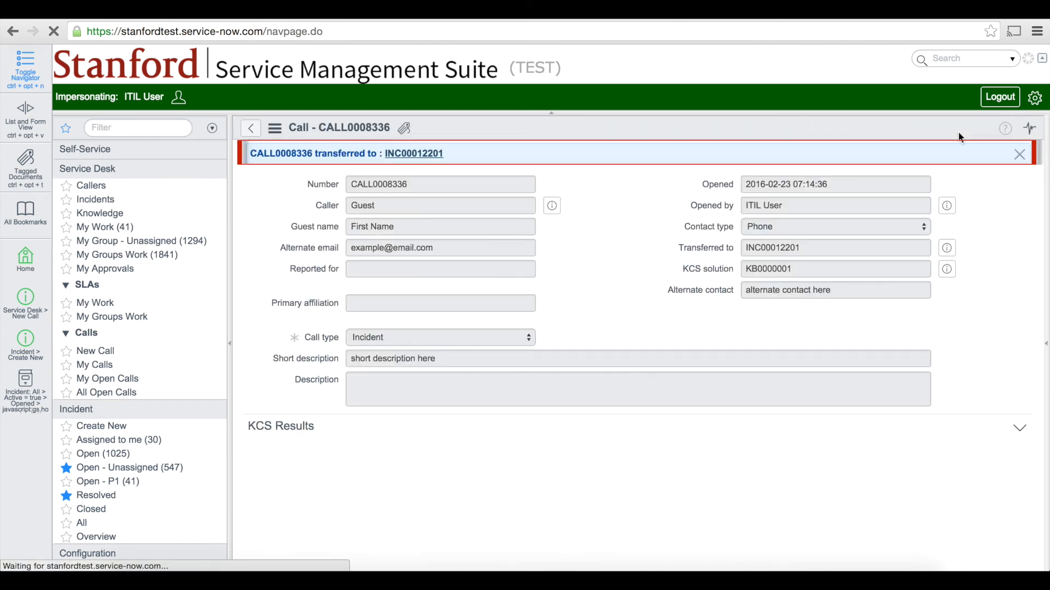
Review the transfer message and guest caller fields on the saved call, and open the linked incident record.
{"action": "left_click_drag", "start_coordinate": [460, 150], "coordinate": [222, 153]}
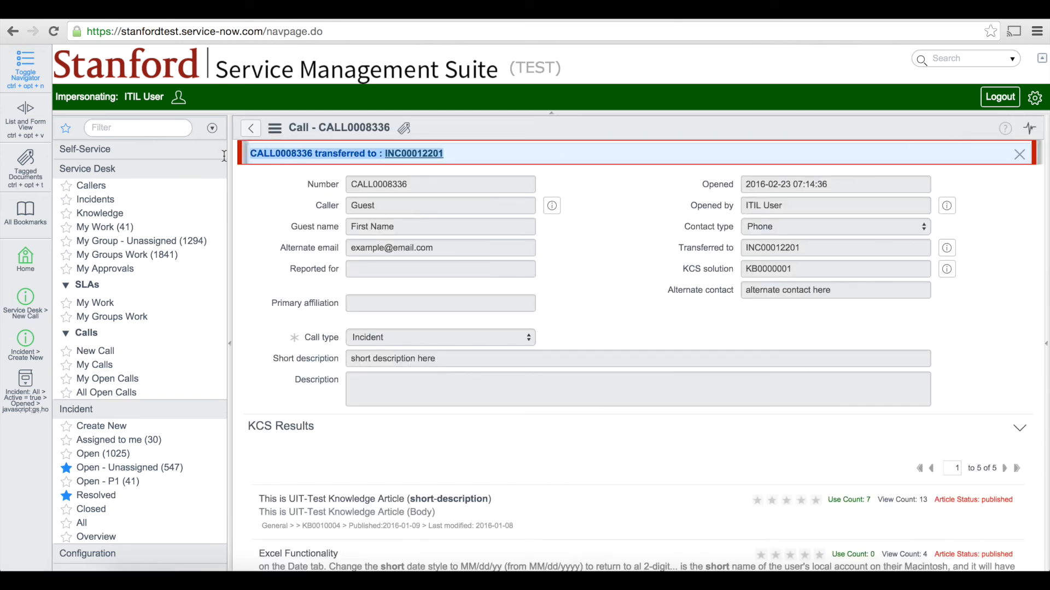
{"action": "left_click", "coordinate": [424, 204]}
{"action": "left_click", "coordinate": [330, 225]}
{"action": "mouse_move", "coordinate": [326, 267]}
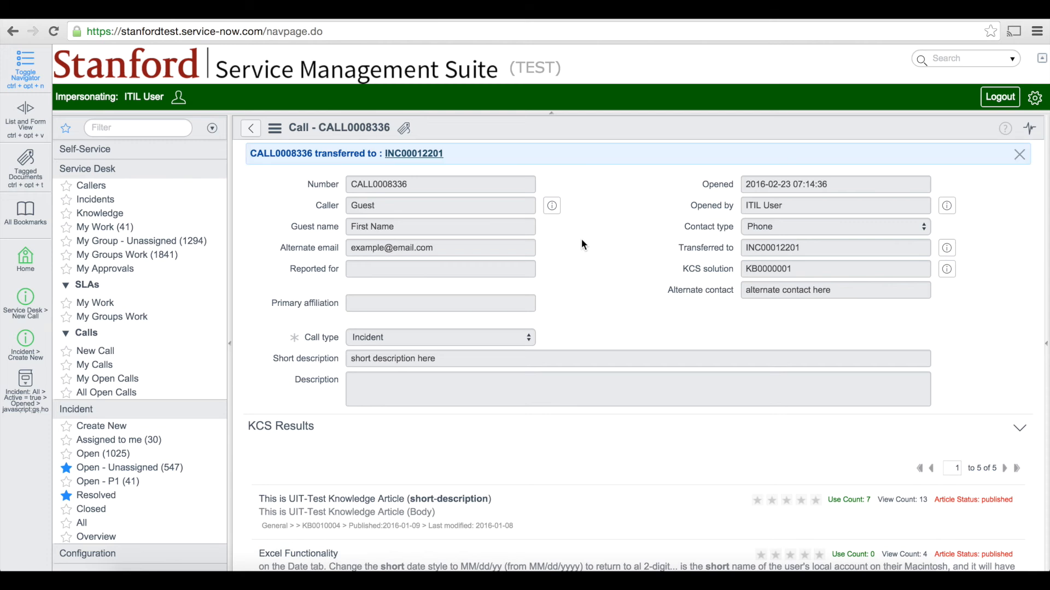
{"action": "left_click", "coordinate": [435, 155]}
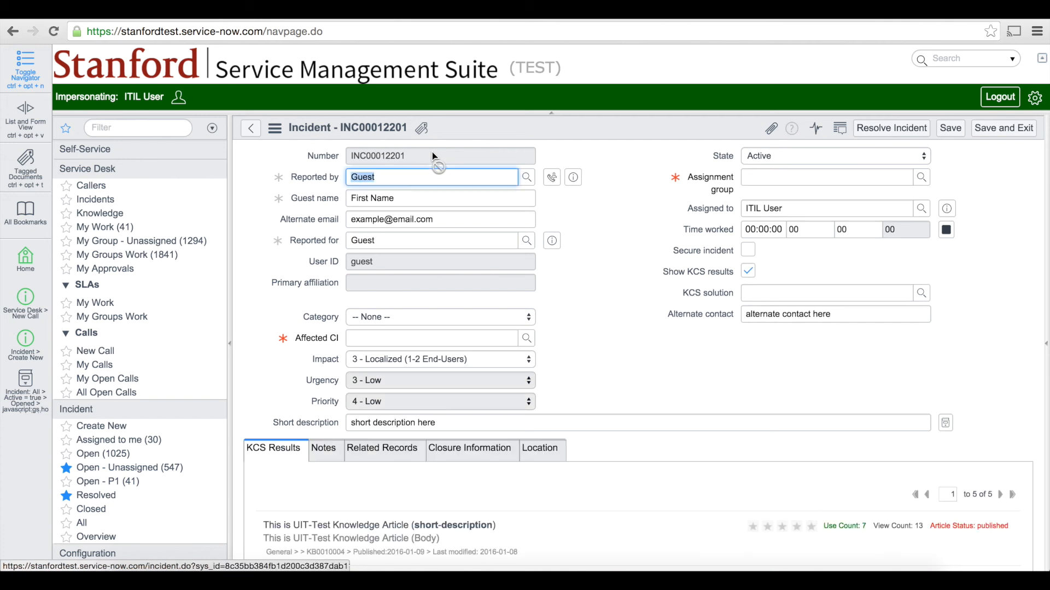
{"action": "left_click", "coordinate": [627, 279]}
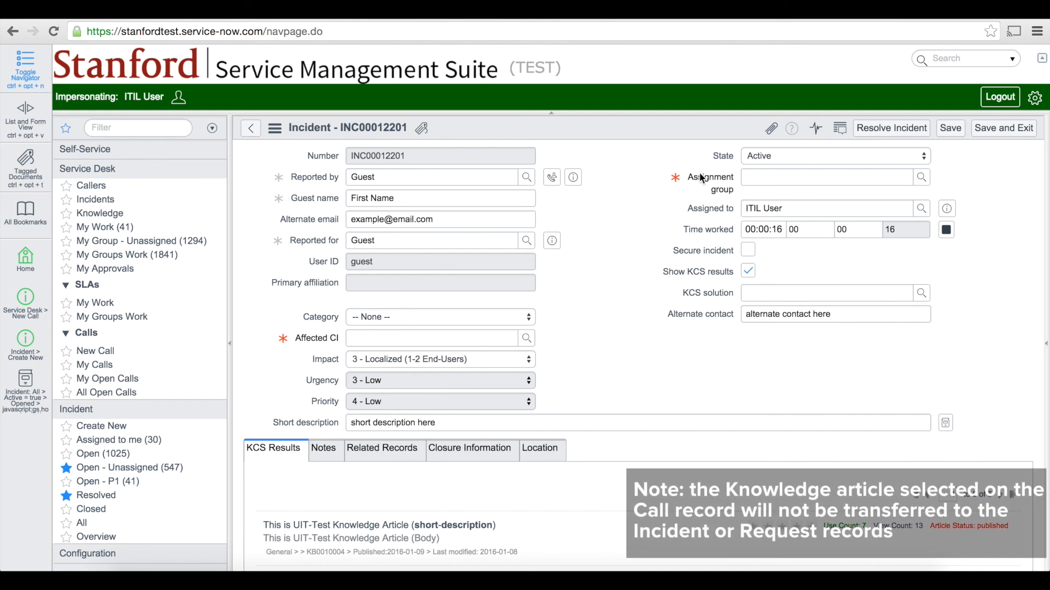
Examine the Reported by, Alternate email and Reported for fields carried over to the incident.
{"action": "mouse_move", "coordinate": [701, 176]}
{"action": "double_click", "coordinate": [380, 175]}
{"action": "mouse_move", "coordinate": [316, 178]}
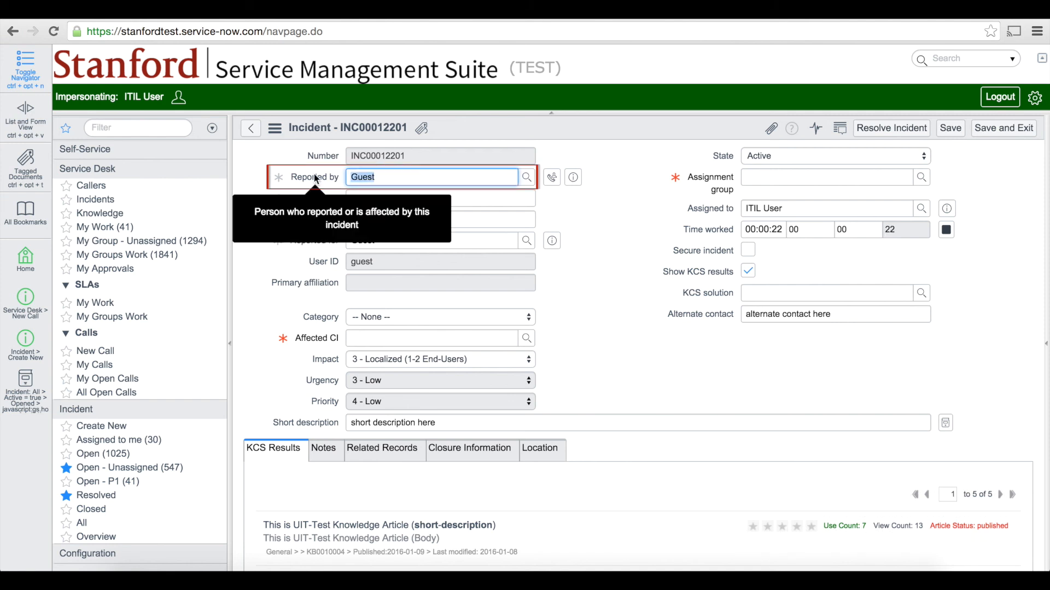
{"action": "left_click", "coordinate": [313, 221]}
{"action": "left_click_drag", "start_coordinate": [390, 239], "coordinate": [339, 241]}
{"action": "left_click", "coordinate": [384, 242]}
{"action": "left_click", "coordinate": [600, 269]}
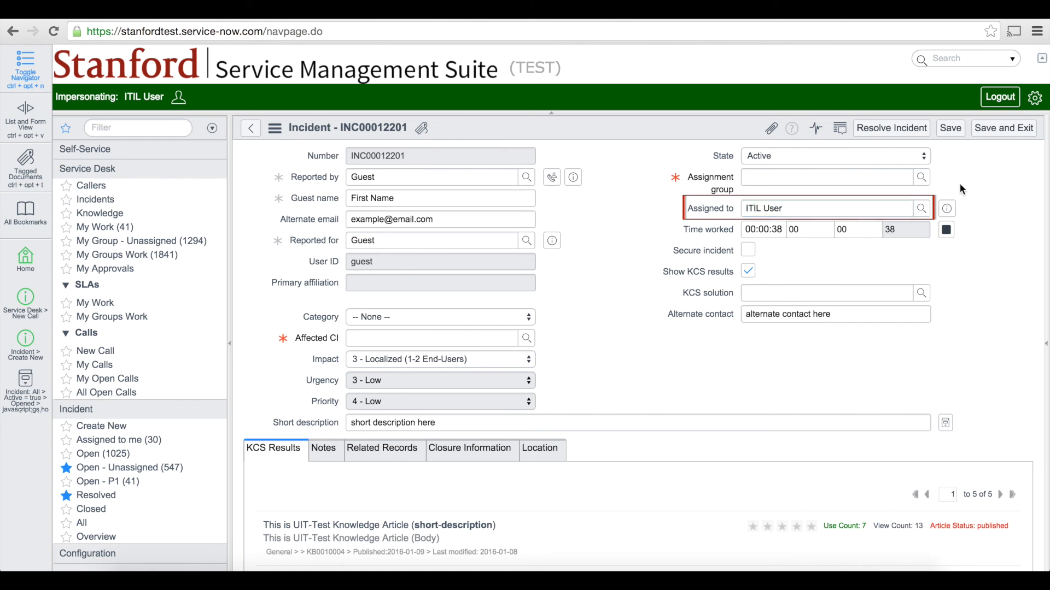
View the user lookup for the incident's Assigned to field, close it unchanged, and check the short description.
{"action": "left_click", "coordinate": [921, 210]}
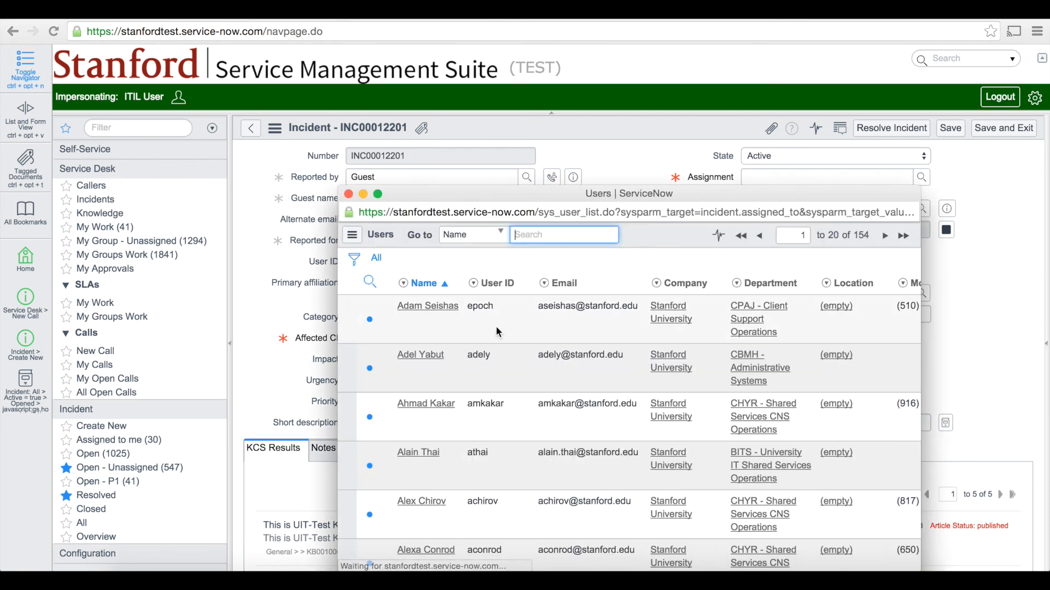
{"action": "left_click", "coordinate": [348, 194]}
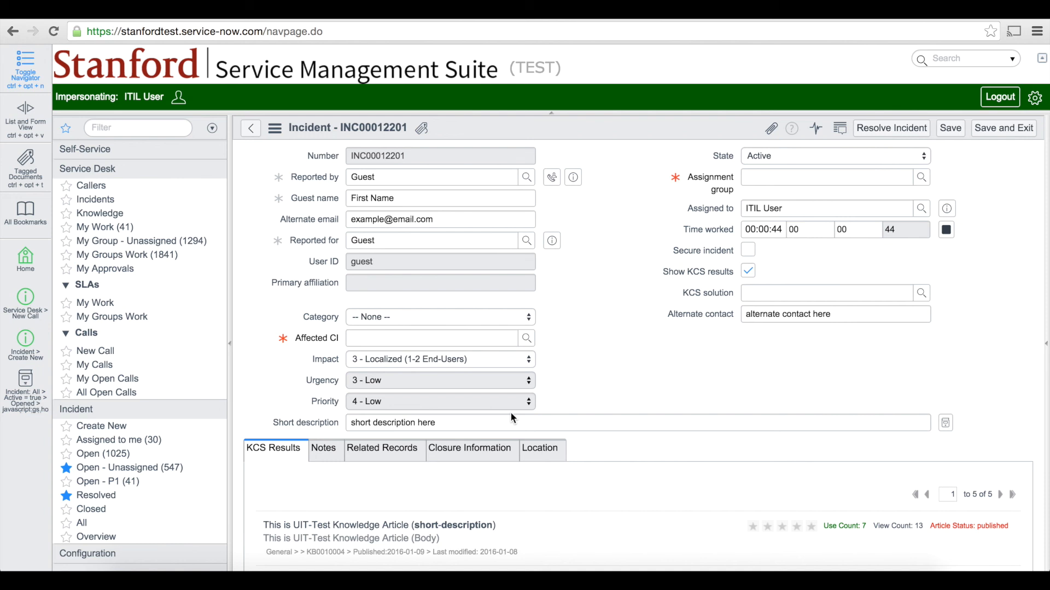
{"action": "left_click", "coordinate": [438, 422]}
{"action": "left_click_drag", "start_coordinate": [438, 423], "coordinate": [338, 421]}
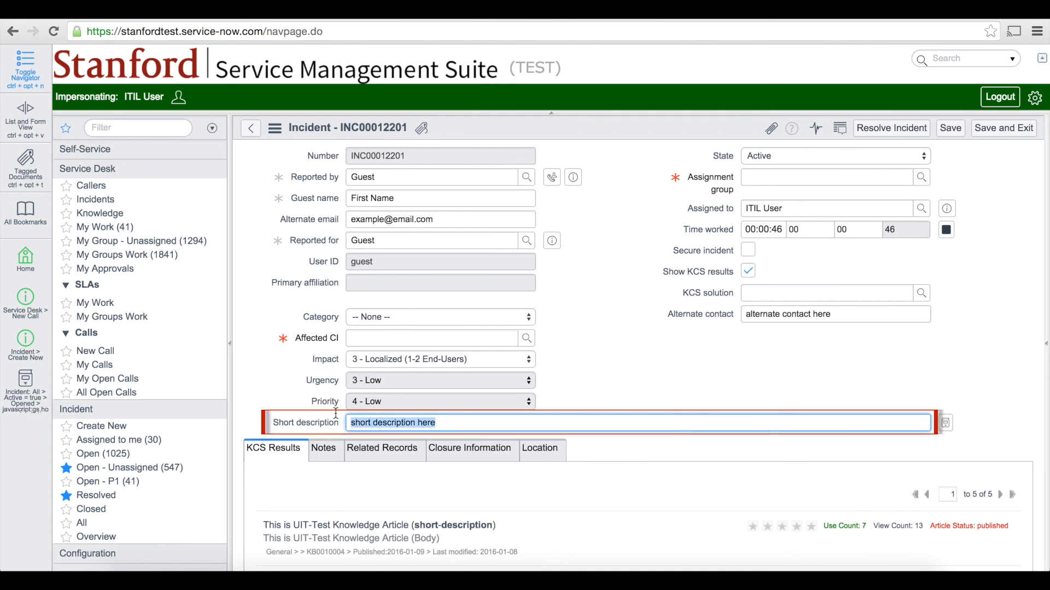
{"action": "left_click", "coordinate": [663, 386]}
Examine the incident's notes section, including additional comments, work notes and the activity log.
{"action": "scroll", "coordinate": [664, 385], "scroll_direction": "down", "scroll_amount": 1}
{"action": "scroll", "coordinate": [663, 385], "scroll_direction": "down", "scroll_amount": 2}
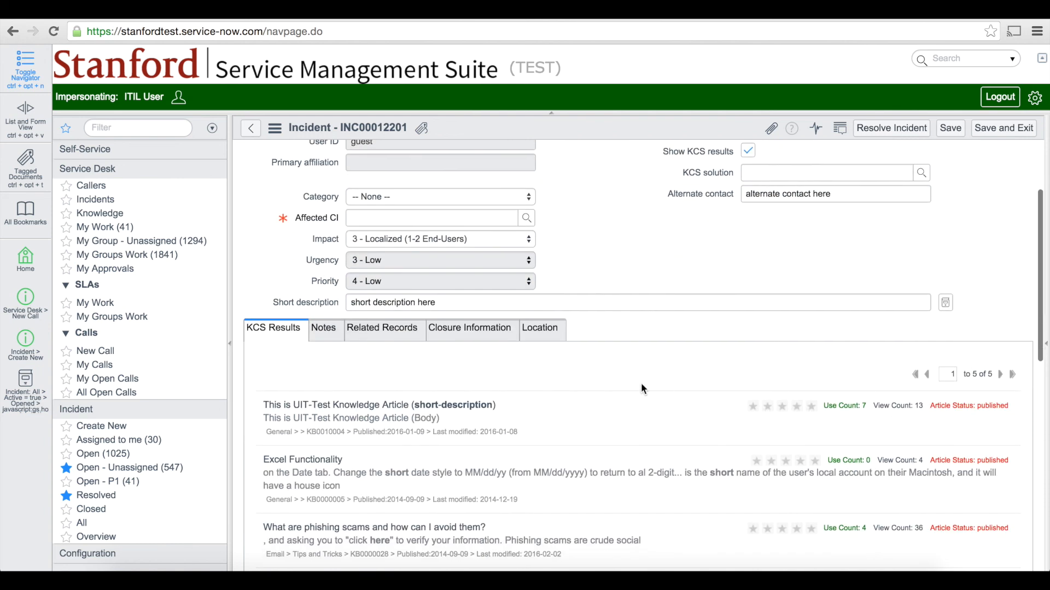
{"action": "left_click", "coordinate": [326, 335]}
{"action": "scroll", "coordinate": [309, 432], "scroll_direction": "down", "scroll_amount": 2}
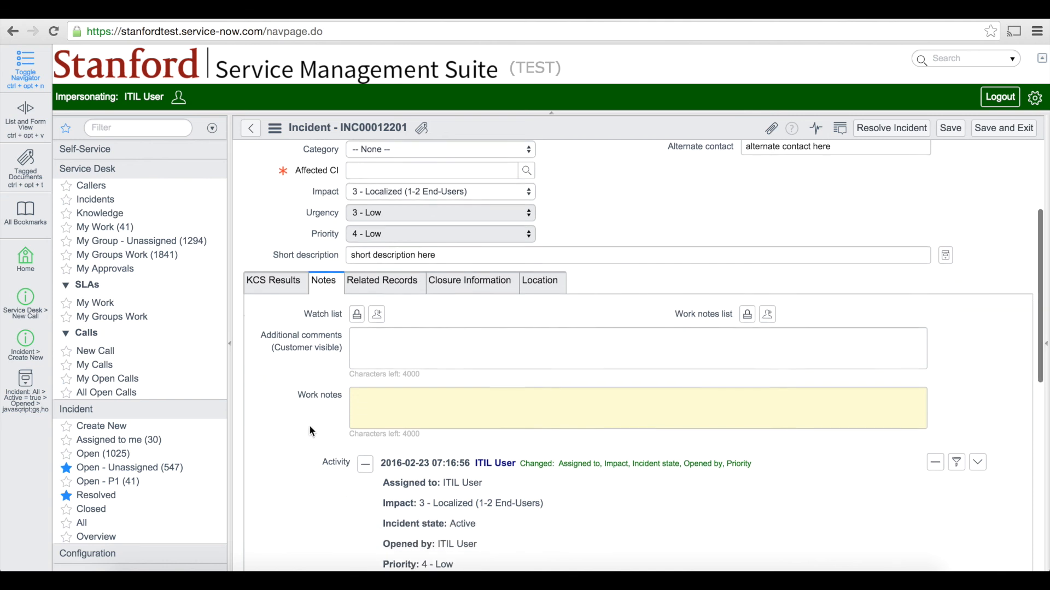
{"action": "scroll", "coordinate": [309, 430], "scroll_direction": "down", "scroll_amount": 1}
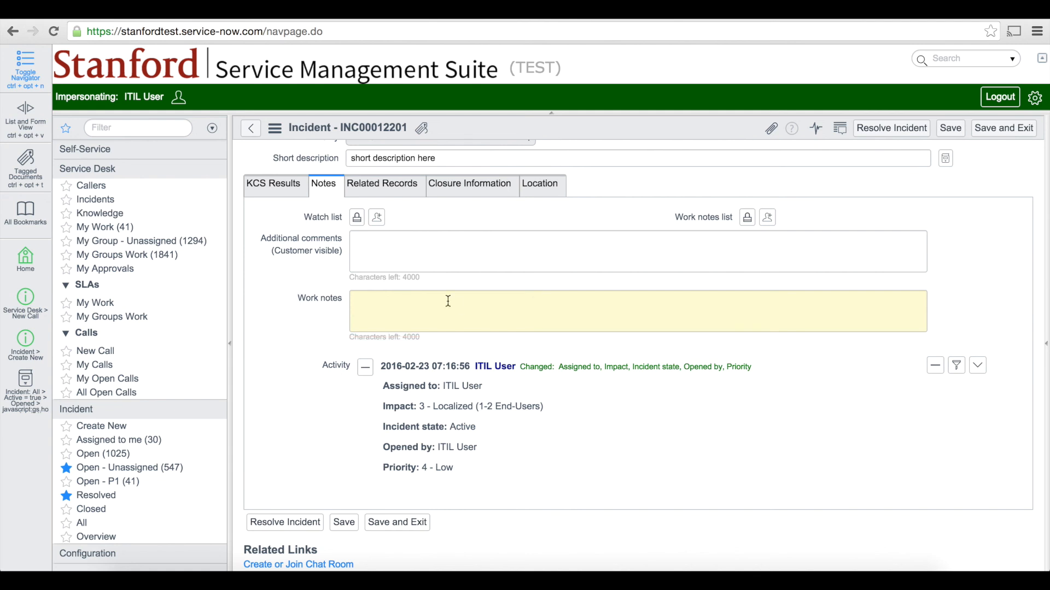
{"action": "scroll", "coordinate": [447, 301], "scroll_direction": "up", "scroll_amount": 1}
{"action": "scroll", "coordinate": [448, 301], "scroll_direction": "up", "scroll_amount": 4}
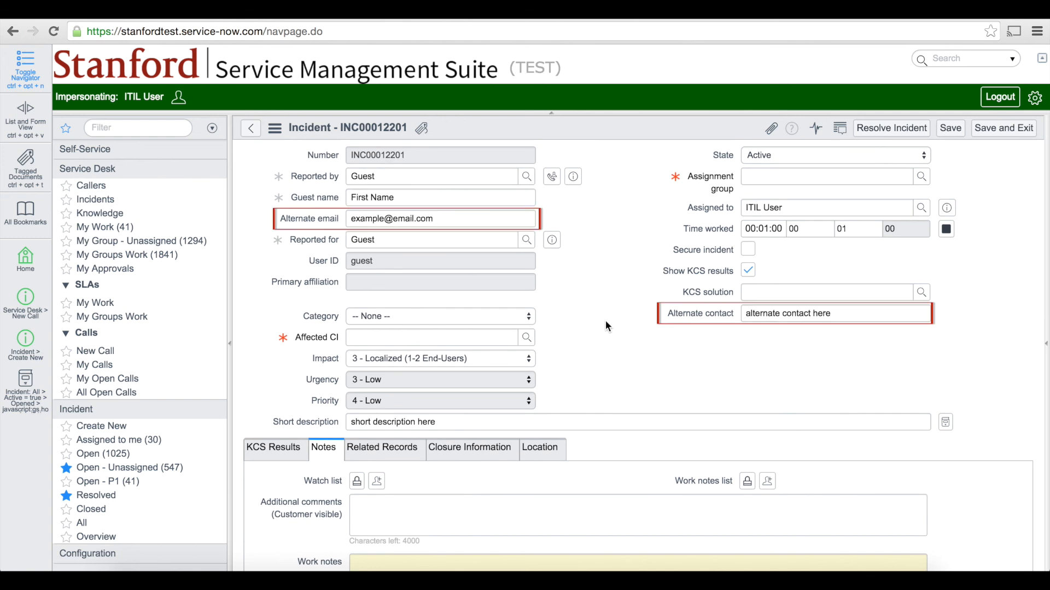
Check the Alternate email and Alternate contact fields on the incident.
{"action": "left_click_drag", "start_coordinate": [457, 219], "coordinate": [365, 218]}
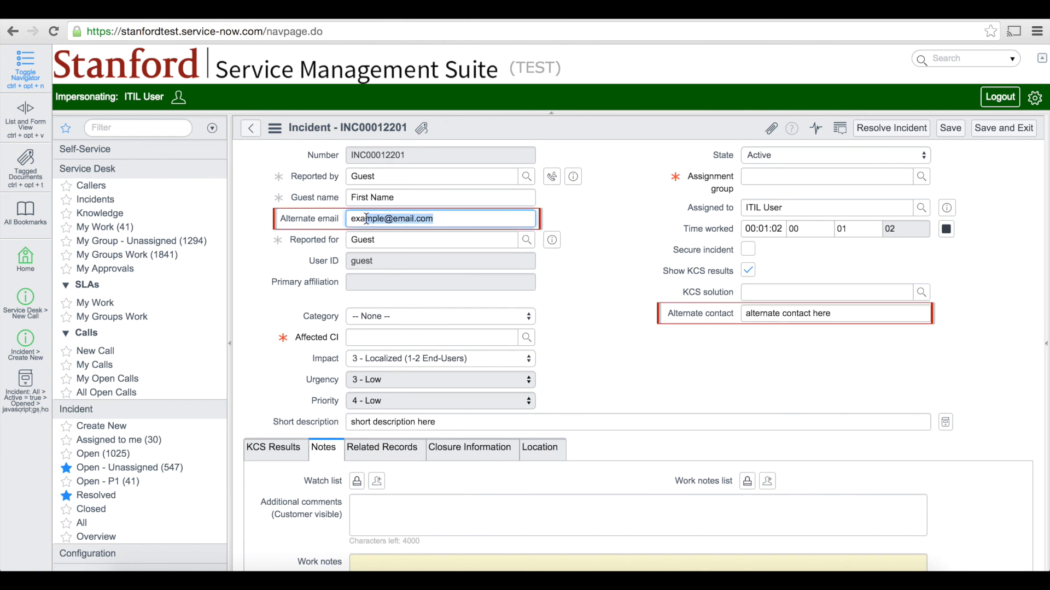
{"action": "left_click_drag", "start_coordinate": [855, 318], "coordinate": [706, 315]}
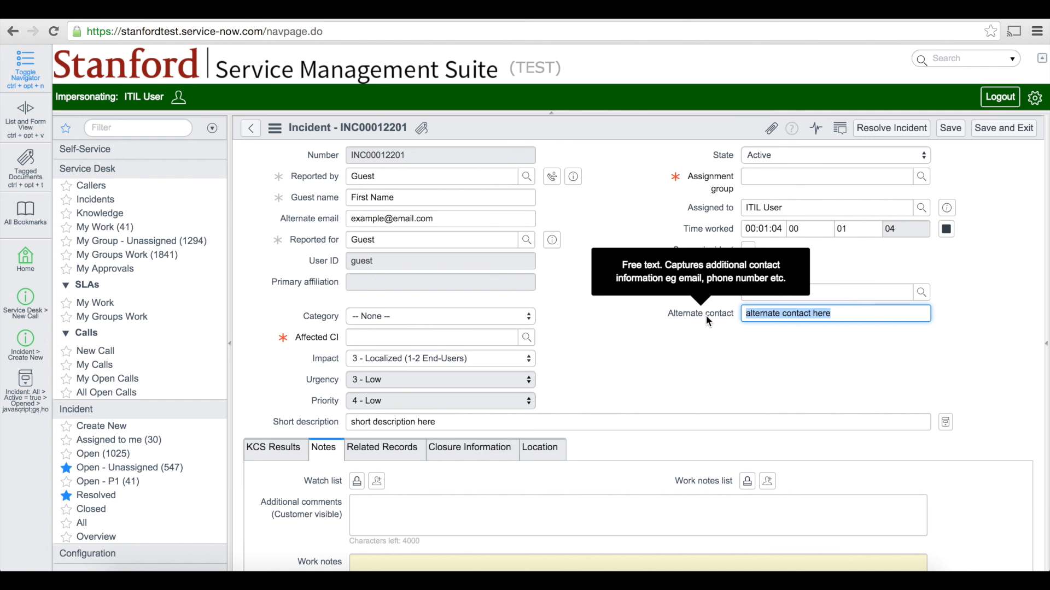
{"action": "left_click", "coordinate": [706, 344]}
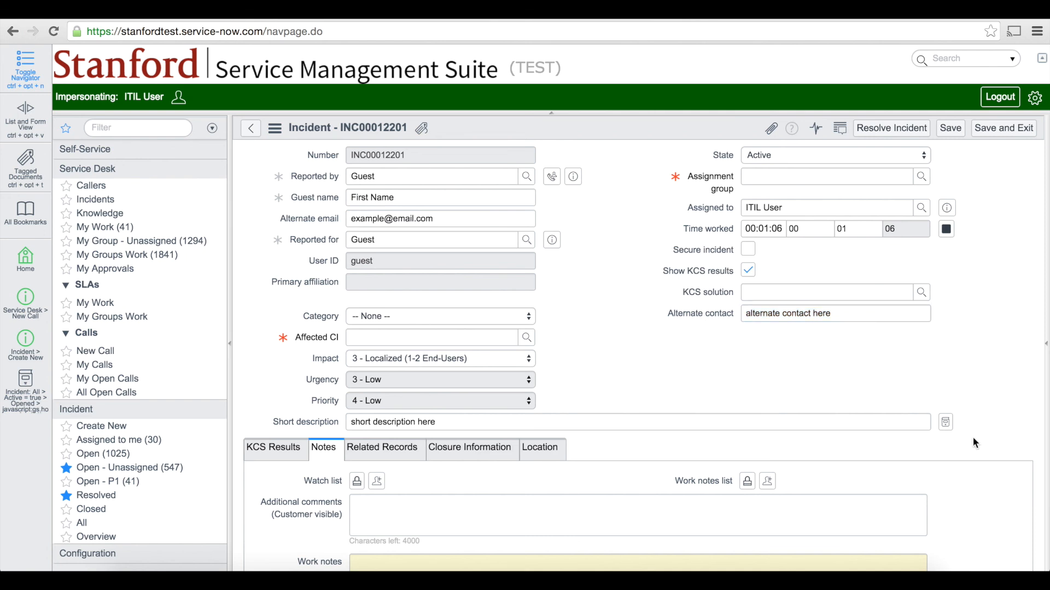
Show the incident's related records and locate the originating call in the Calls list.
{"action": "scroll", "coordinate": [973, 437], "scroll_direction": "down", "scroll_amount": 4}
{"action": "left_click", "coordinate": [401, 272]}
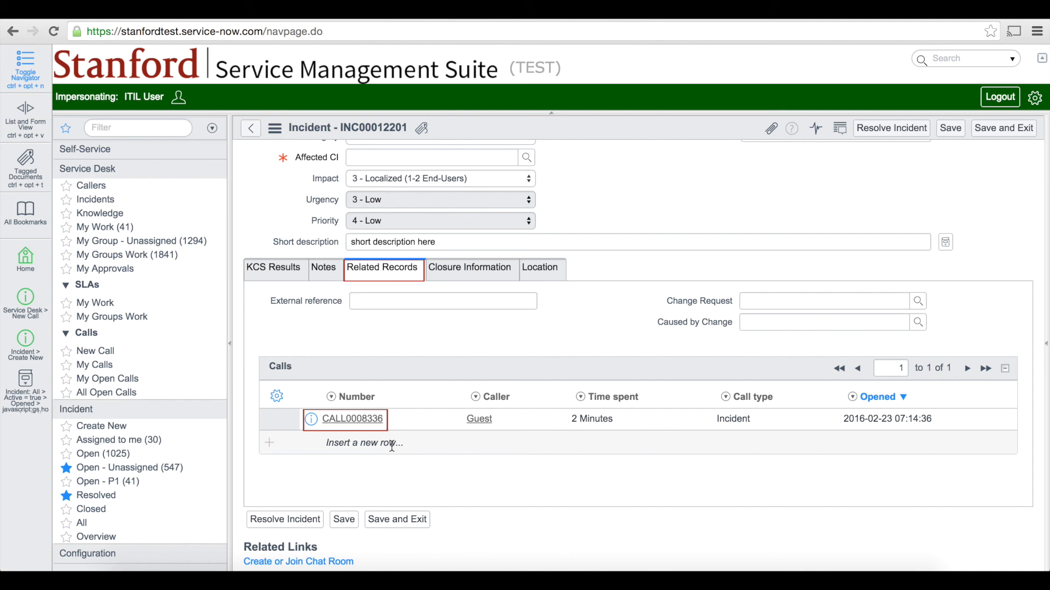
{"action": "left_click", "coordinate": [373, 422]}
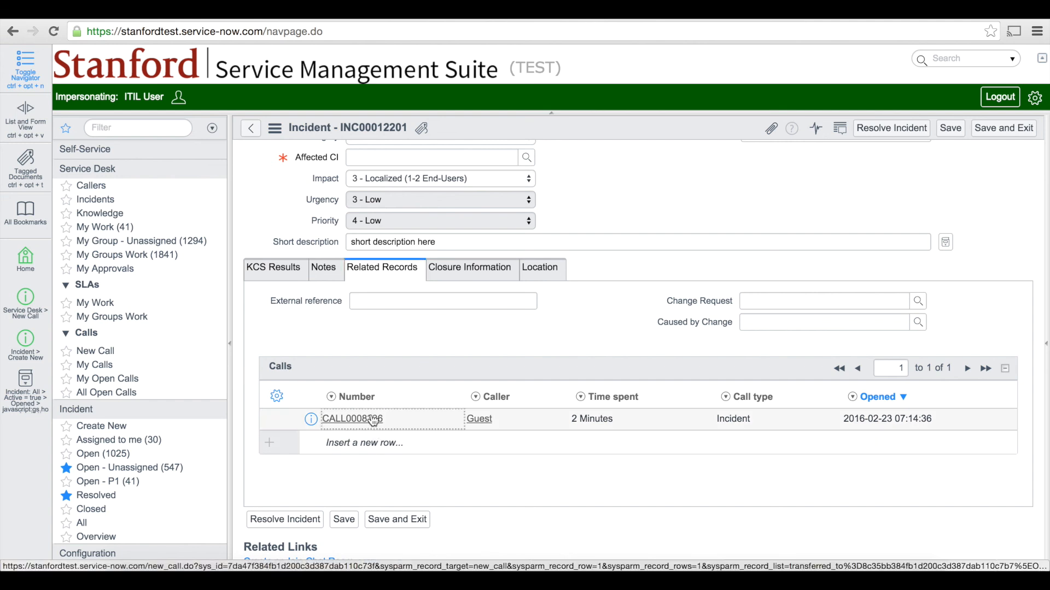
{"action": "left_click", "coordinate": [377, 348]}
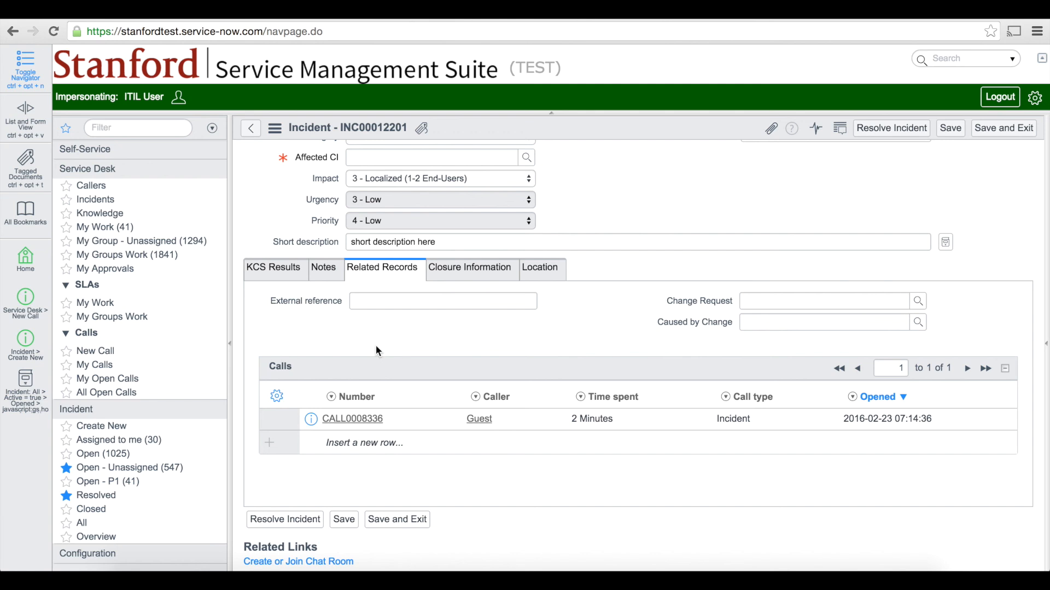